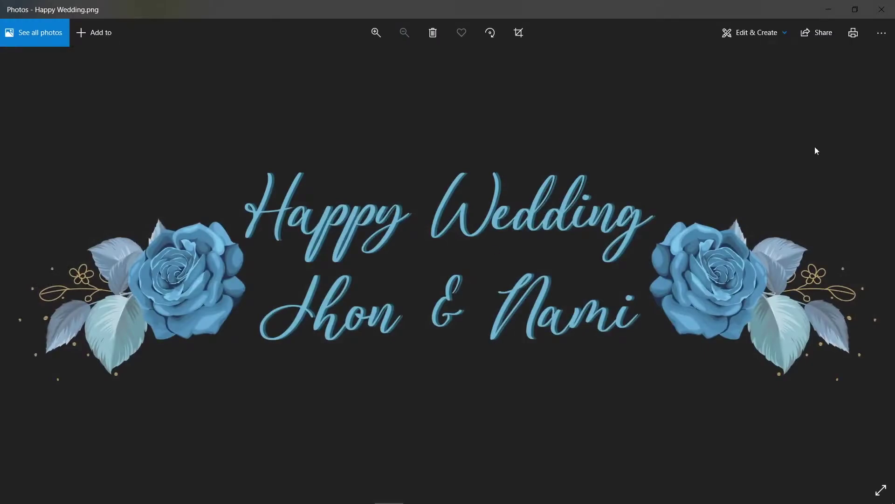
- Look through the wedding artwork by viewing the frame3, frame2 and frame1 images, closing the image viewer when done
left_click(881, 9)
double_click(514, 143)
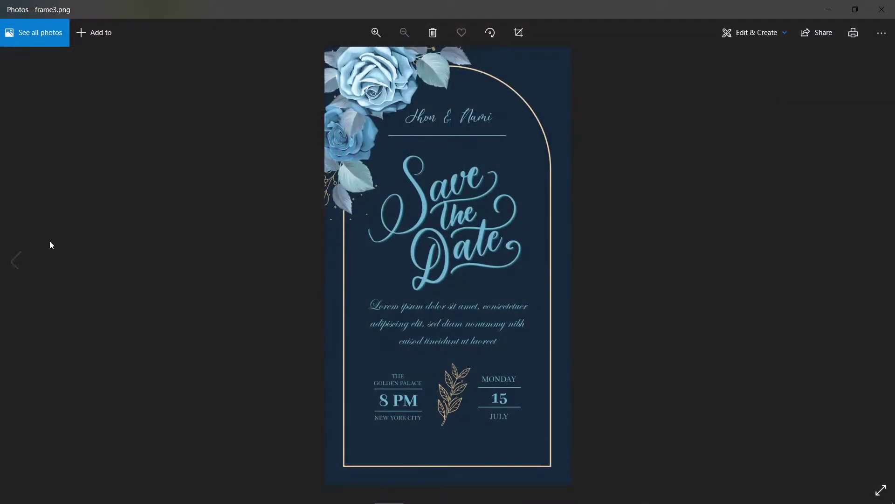
left_click(15, 259)
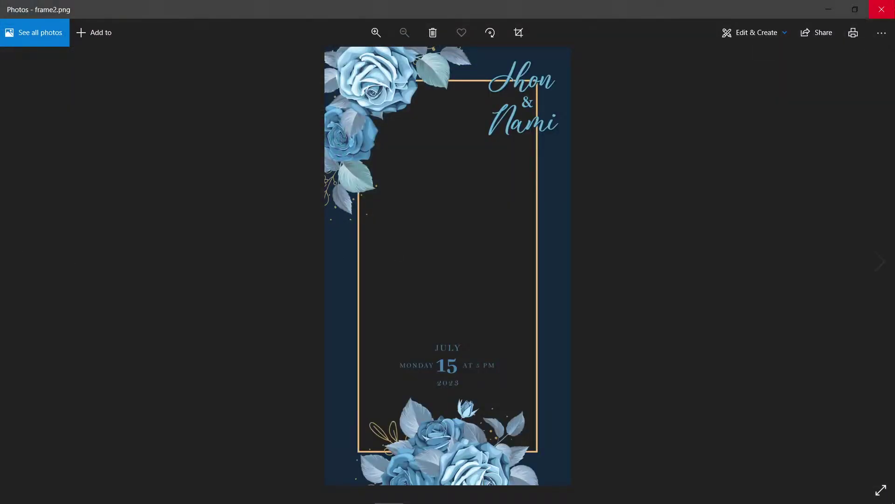
left_click(881, 9)
double_click(400, 149)
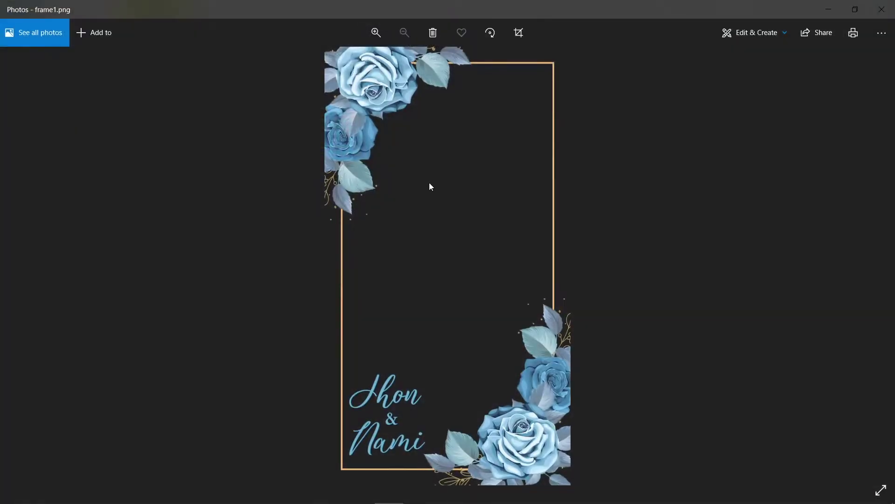
key("alt+F4")
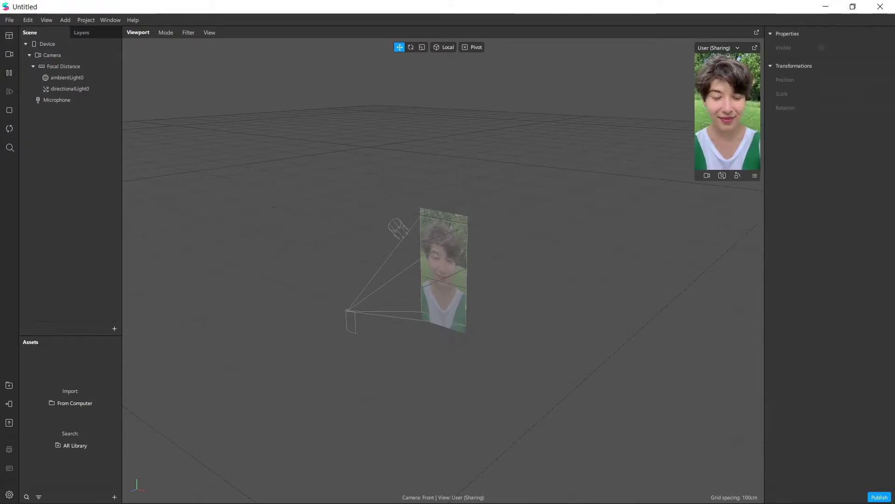
- Import the eight wedding image files from the Wedding folder in File Explorer into the Spark AR project's assets, excluding the Illustrator file
mouse_move(112, 500)
left_click(111, 438)
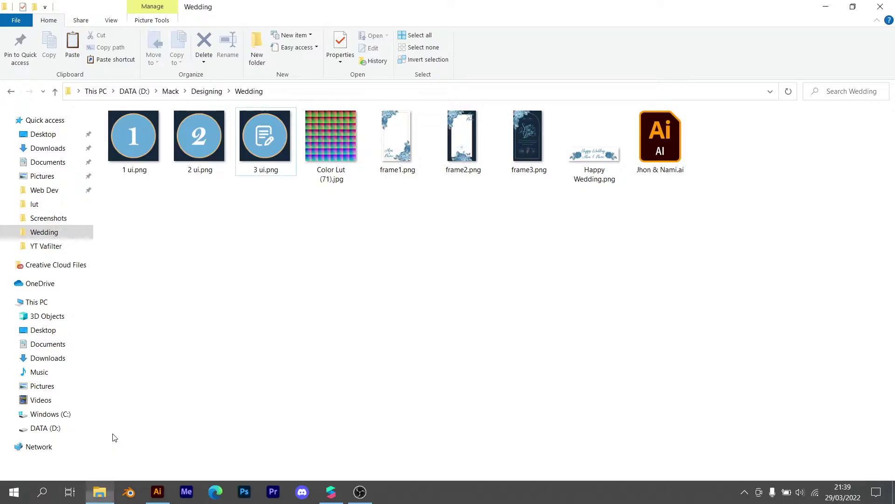
left_click_drag(147, 200, 569, 140)
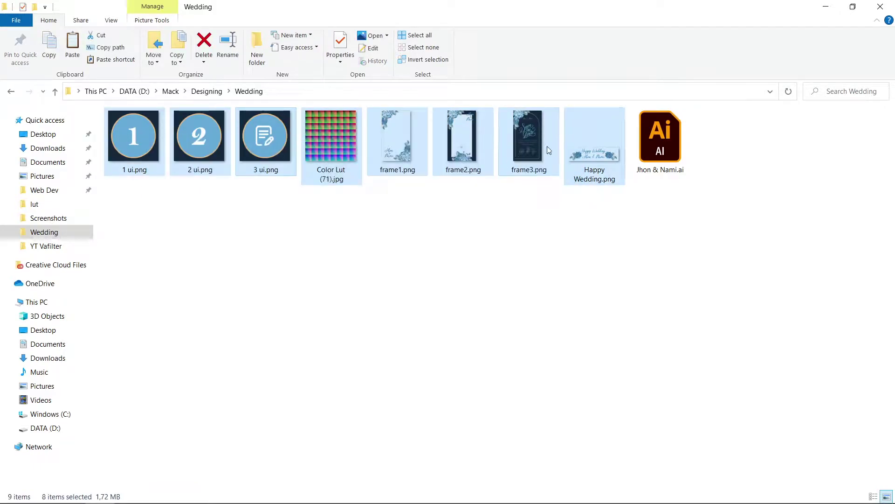
left_click_drag(450, 149, 94, 381)
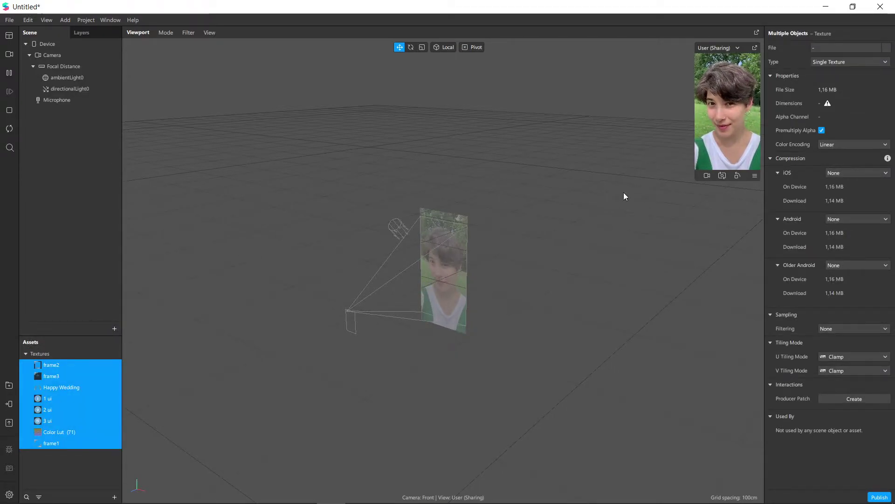
- Create a Retouching effect in the render output of the Device
mouse_move(714, 215)
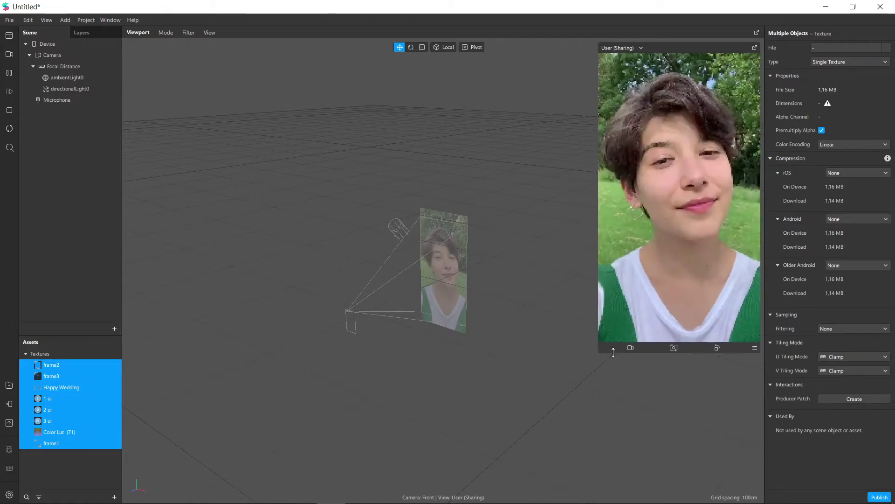
left_click(66, 48)
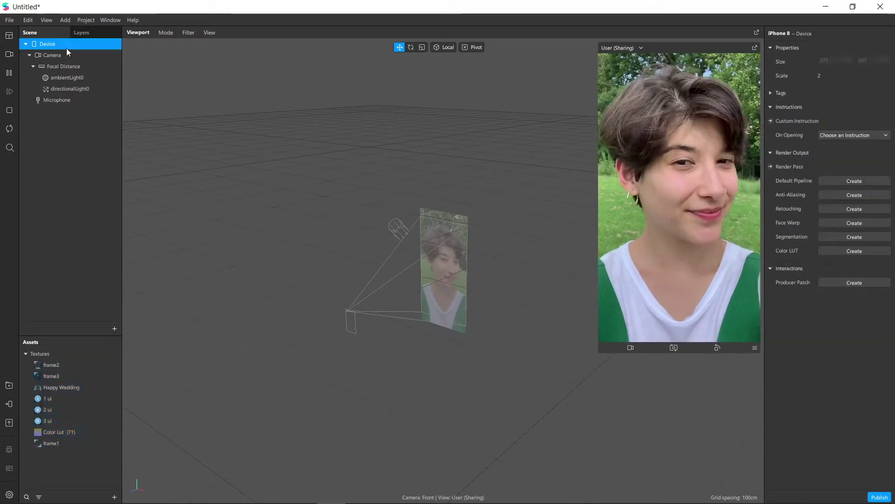
left_click(846, 209)
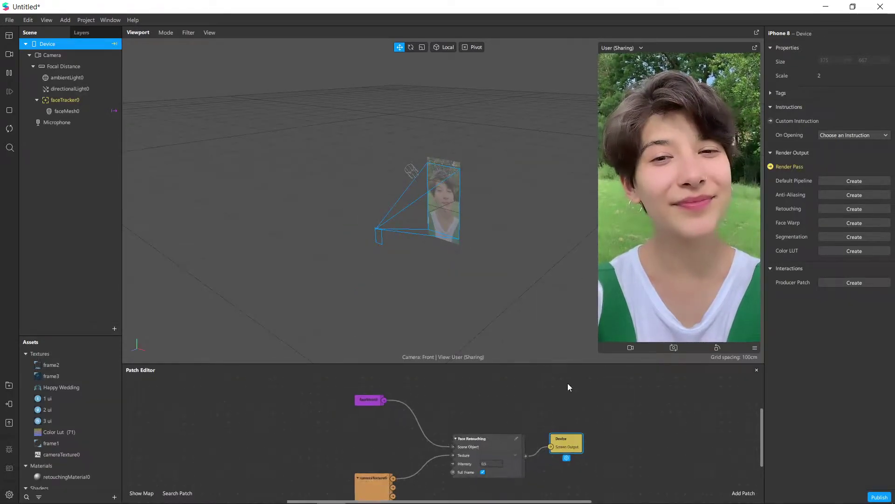
- Insert a rectangle into the scene and set its width and height to 100 Relative to fill the canvas
left_click(114, 329)
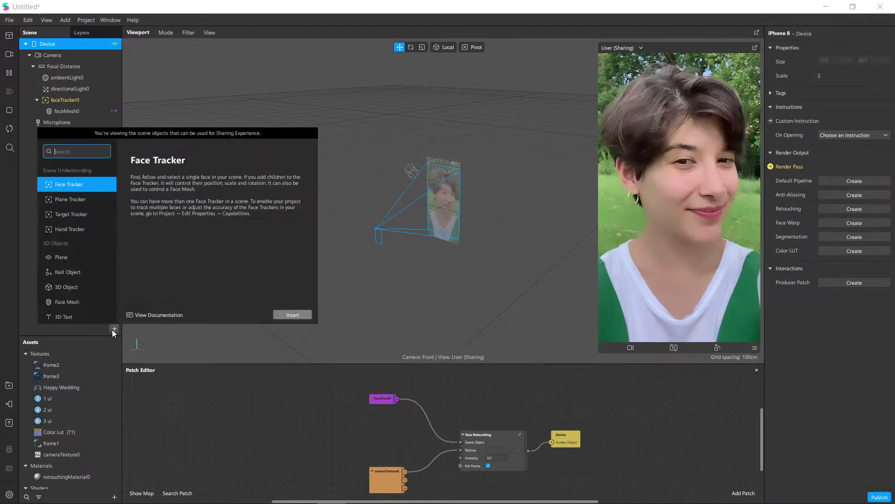
type("rect")
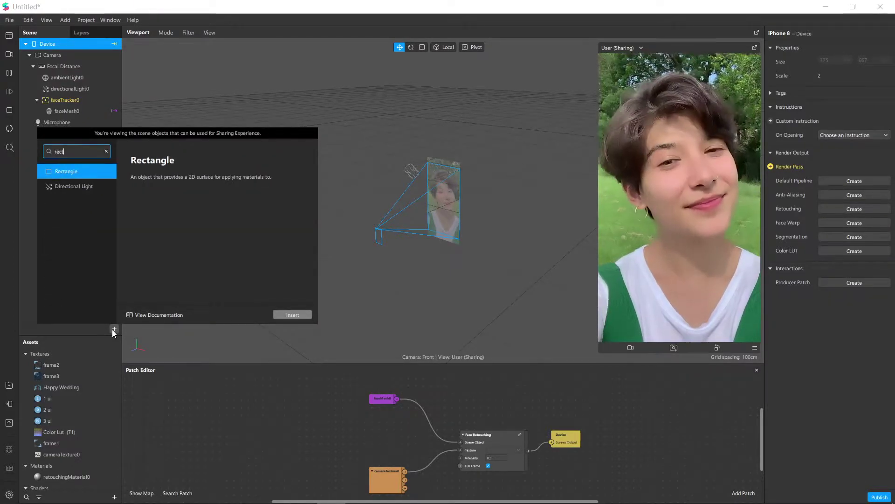
key("Return")
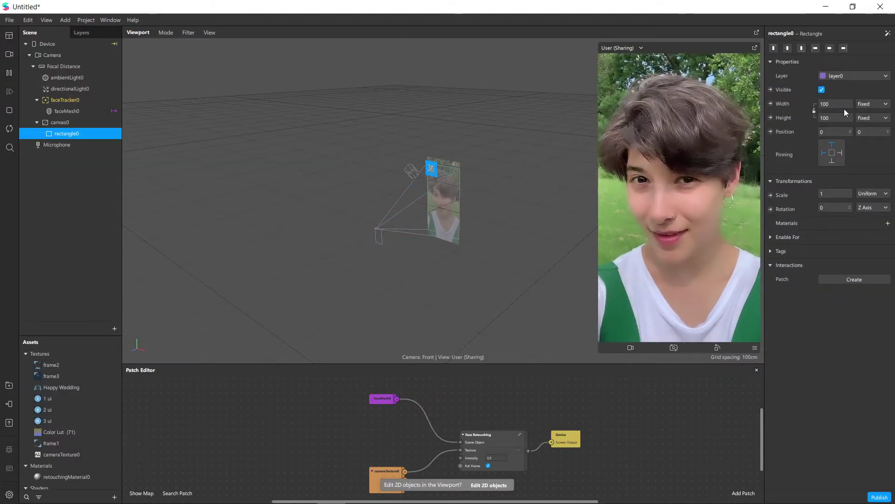
left_click(835, 137)
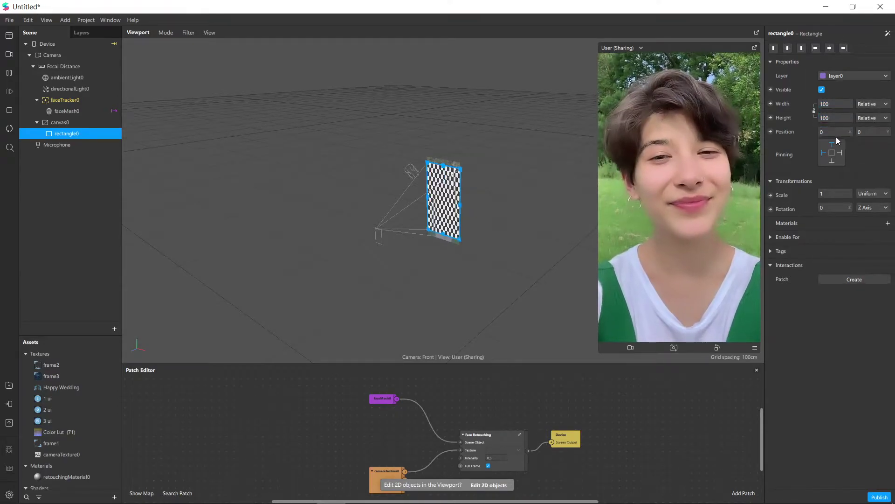
- Add a new material to the rectangle and rename the rectangle as lut
left_click(884, 223)
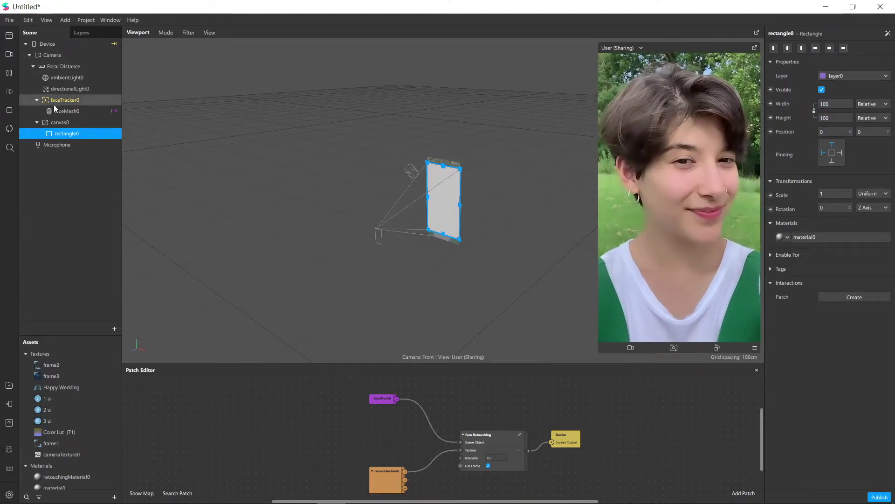
double_click(70, 133)
type("lut")
key("Return")
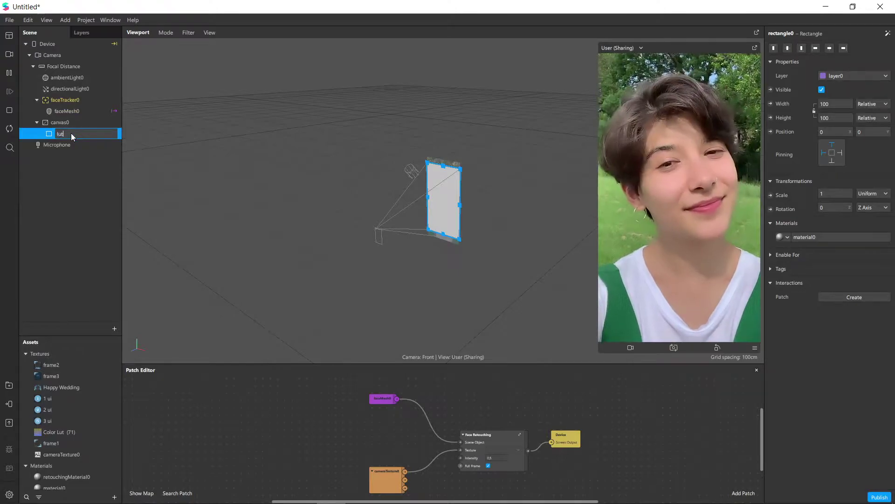
- Rename the rectangle's new material in the assets as lut
scroll(73, 432, "down", 2)
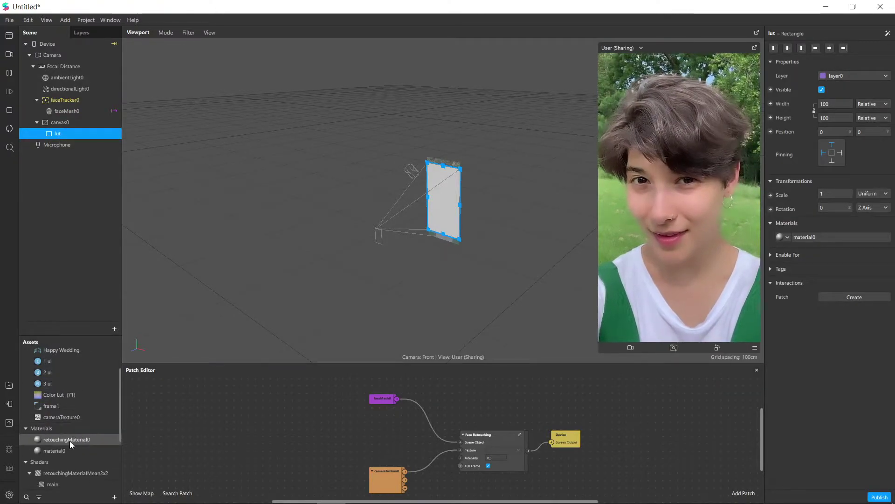
double_click(54, 451)
type("lut")
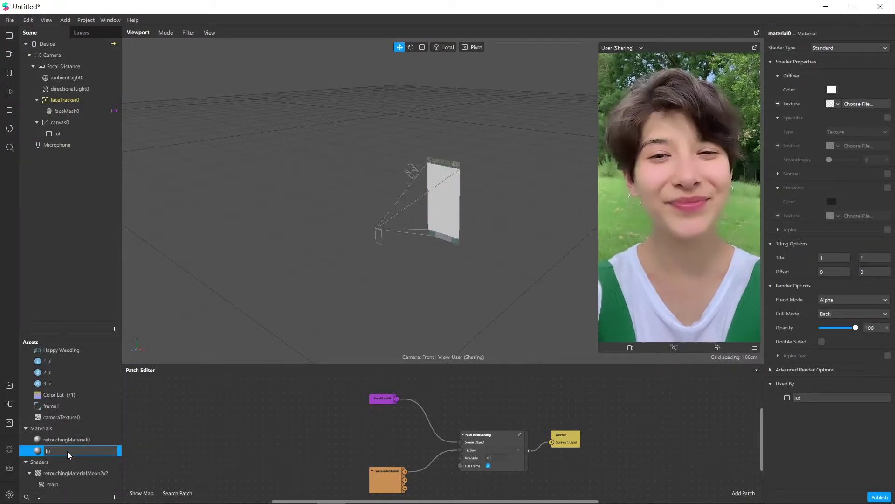
key("Return")
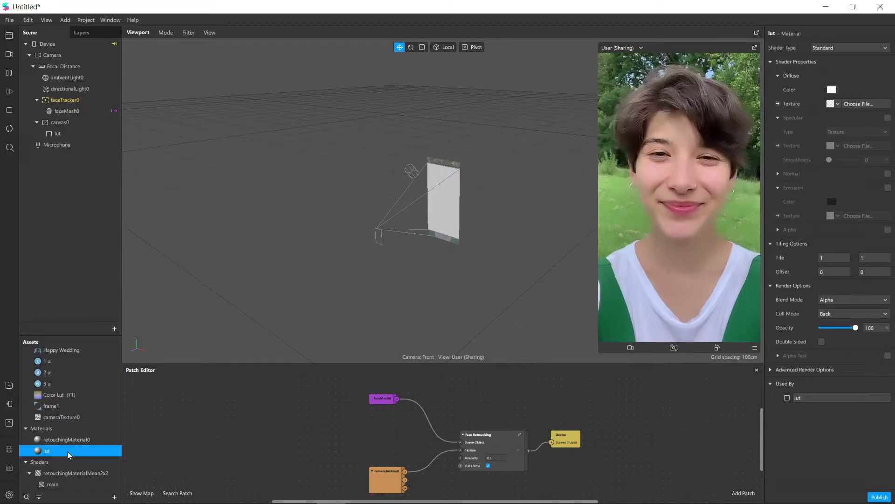
- Set the lut material's shader type to Flat and disable its depth test and depth buffer writing
left_click(849, 48)
left_click(849, 49)
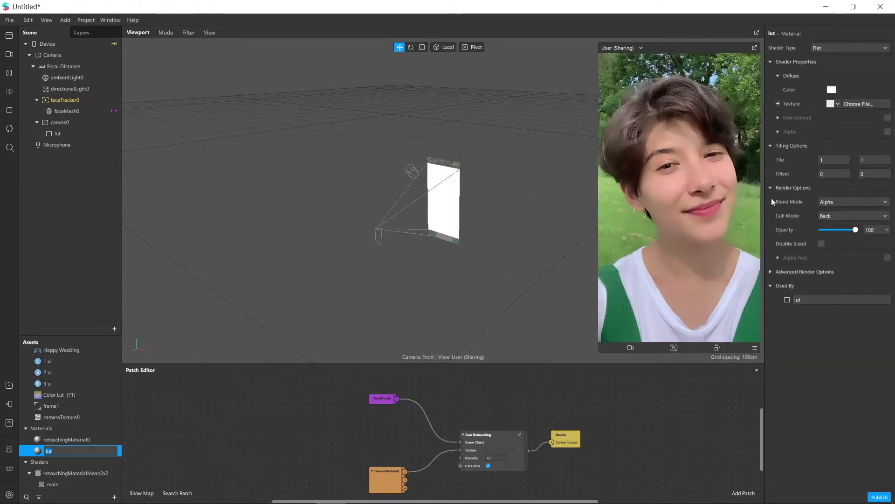
left_click(771, 271)
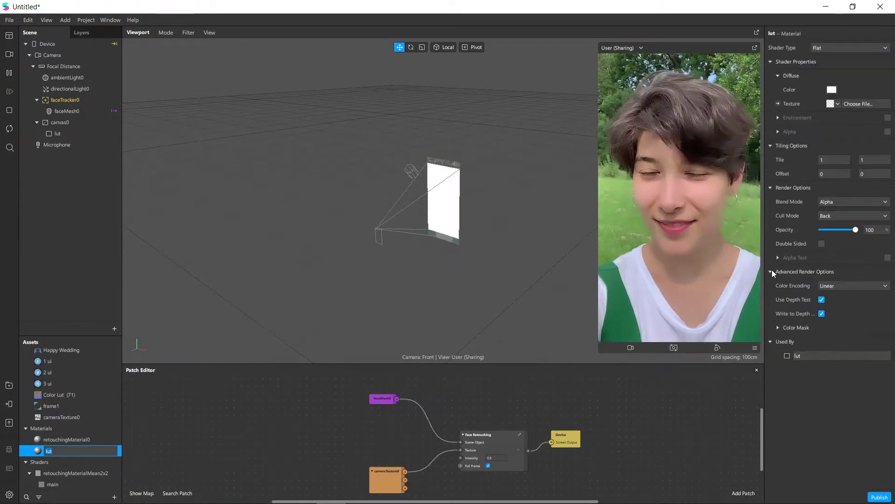
left_click(823, 313)
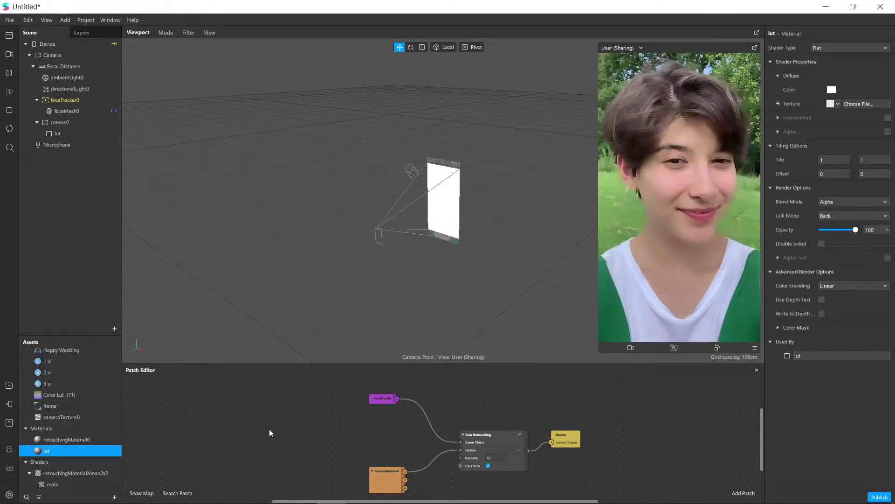
- Duplicate the lut rectangle in the canvas and rename the copy as frame1
left_click(72, 134)
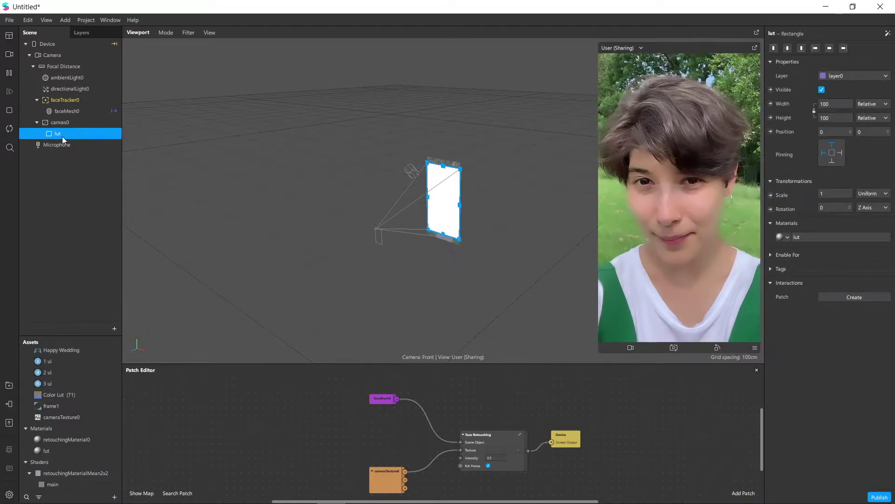
right_click(72, 133)
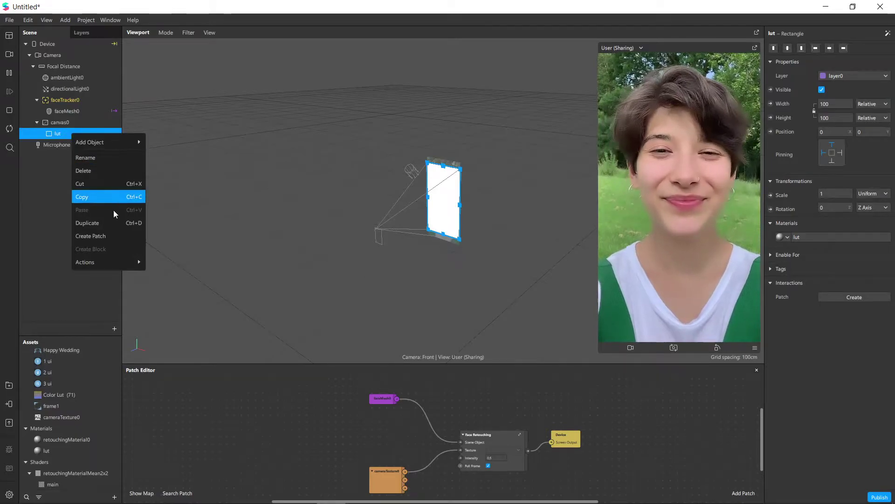
left_click(108, 223)
double_click(70, 145)
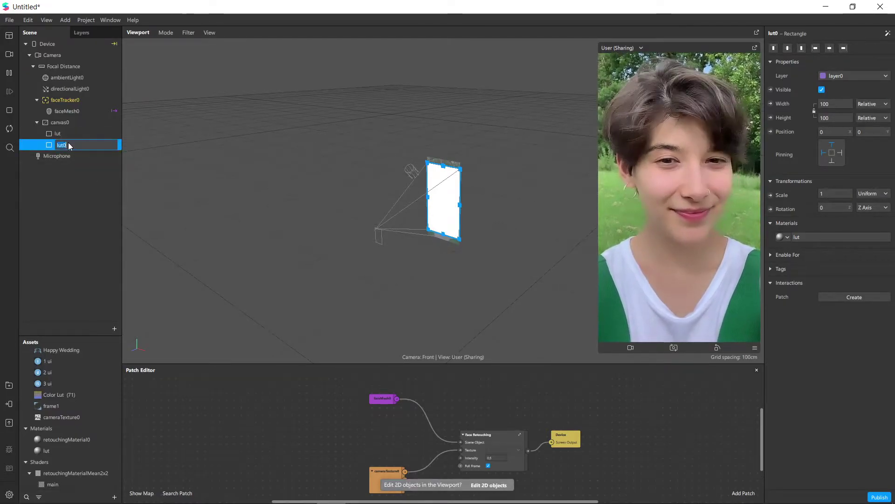
type("fiame1")
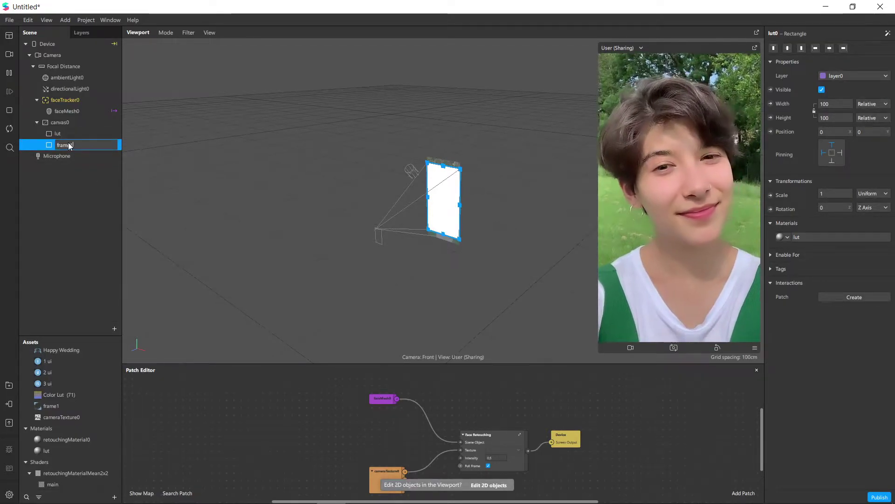
key("Return")
- Duplicate the frame1 rectangle and its copy so that the canvas holds three frame rectangles
right_click(76, 142)
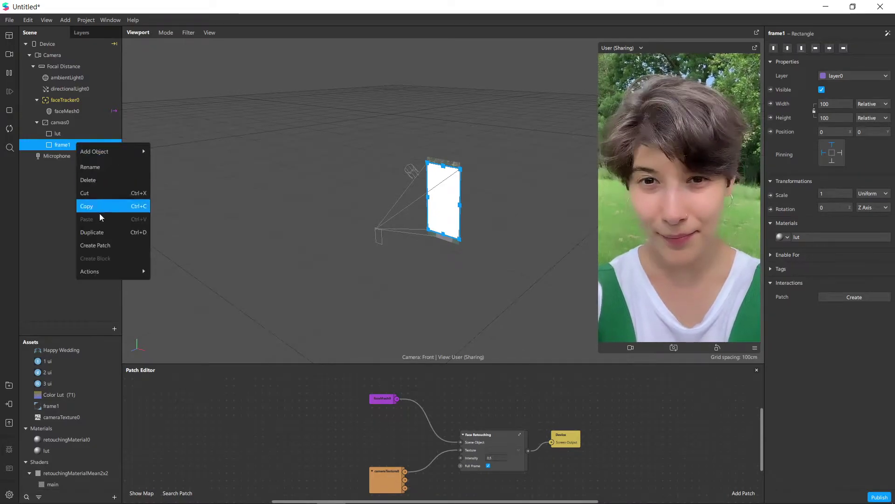
left_click(103, 230)
right_click(72, 154)
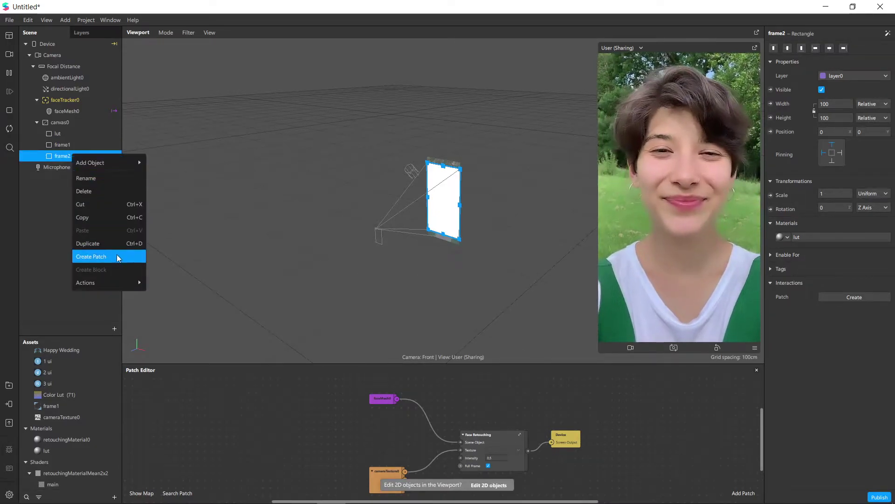
left_click(114, 242)
- Duplicate the lut material in the assets and rename the copy as frame1
scroll(87, 396, "down", 2)
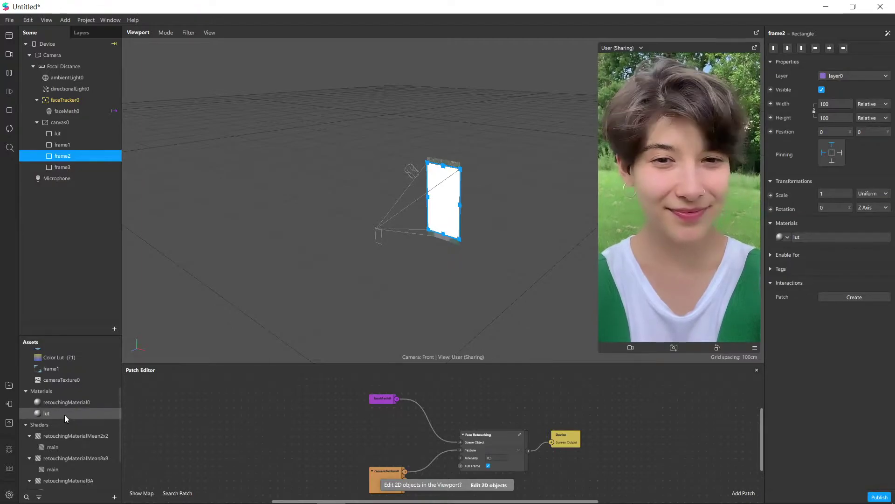
double_click(65, 414)
right_click(89, 412)
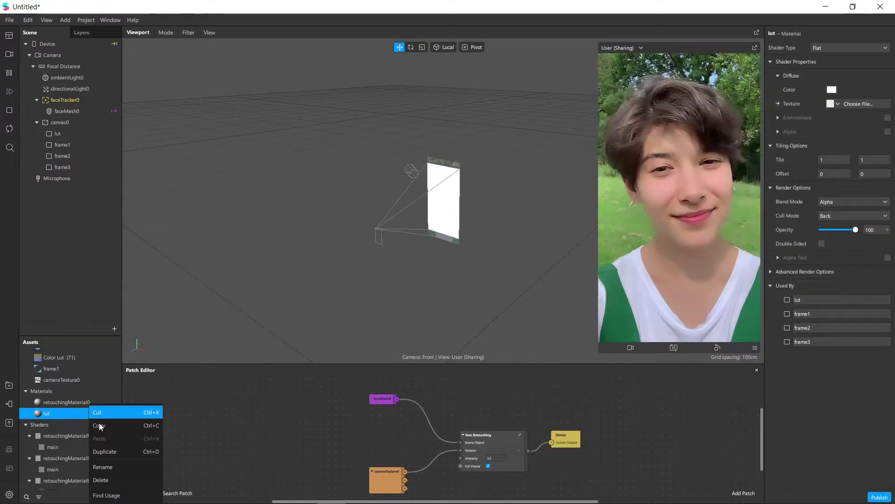
left_click(105, 446)
double_click(67, 423)
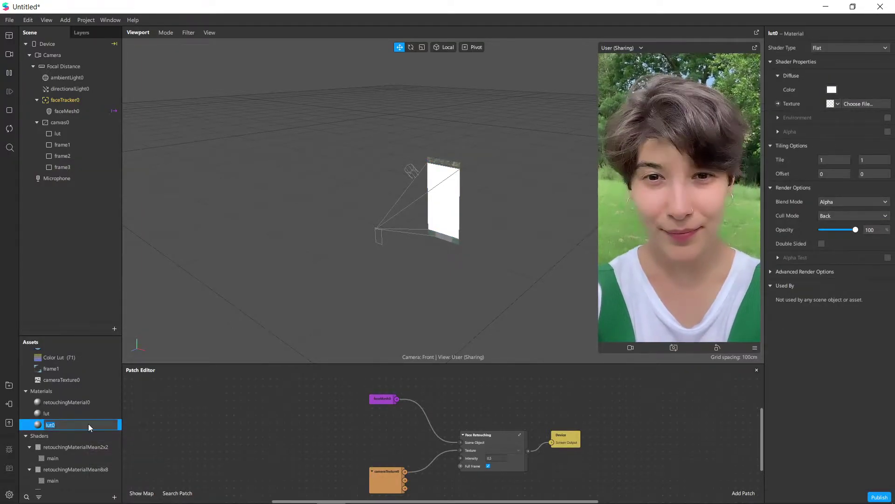
type("frame1")
key("Return")
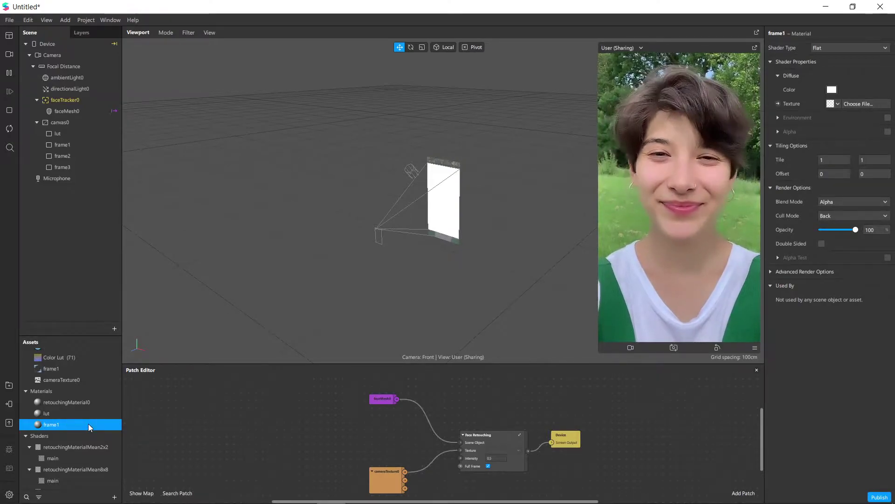
- Duplicate the frame1 material and its copy to get three frame materials, and collapse the Shaders group
right_click(88, 424)
left_click(116, 468)
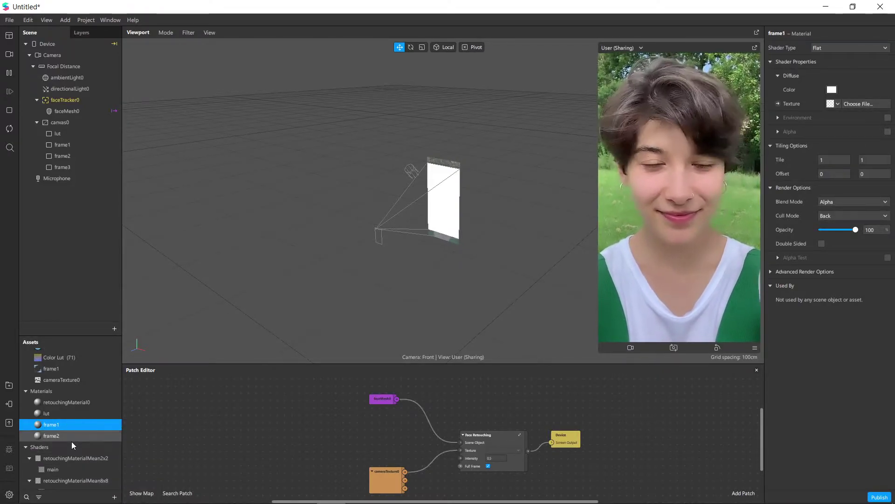
right_click(71, 438)
left_click(99, 466)
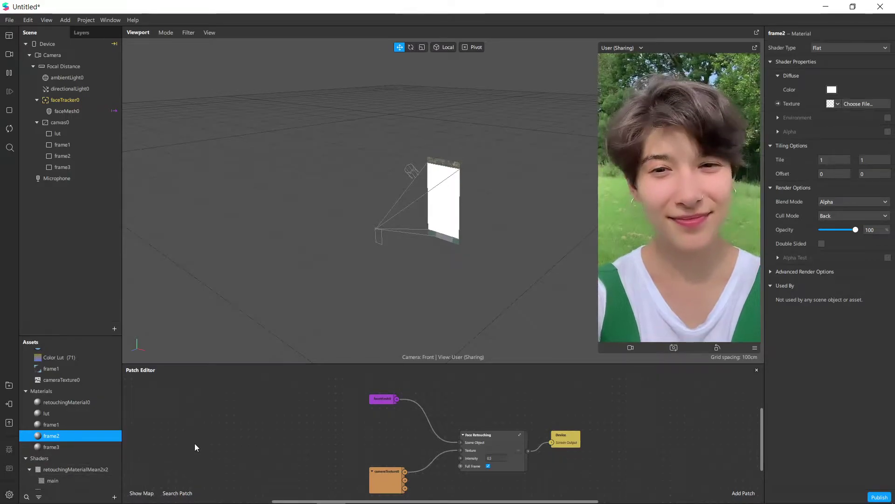
left_click(25, 458)
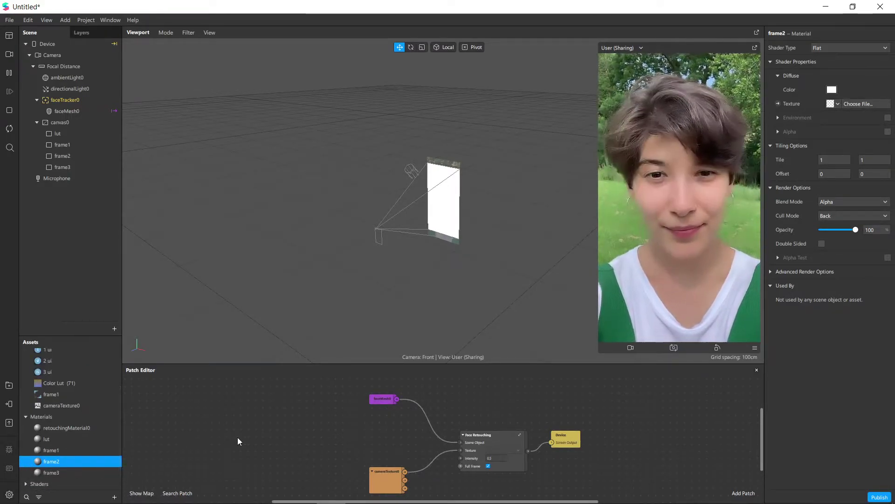
left_click(58, 55)
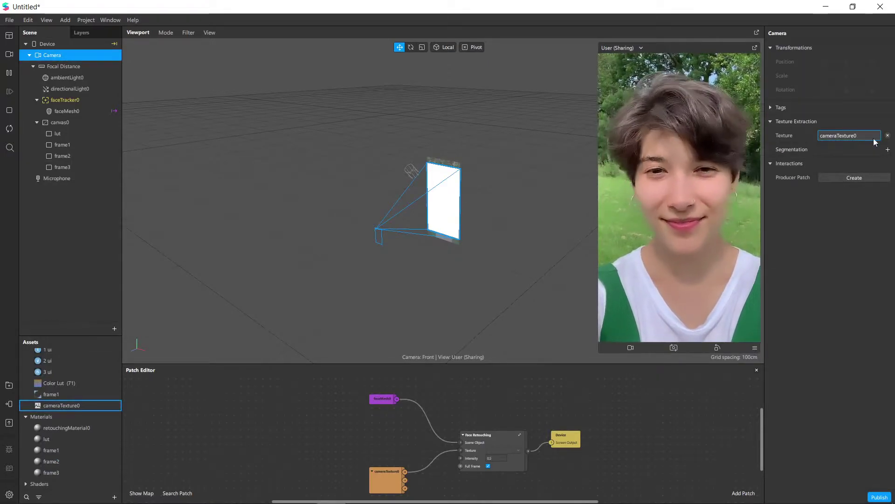
scroll(610, 412, "down", 2)
scroll(373, 453, "up", 2)
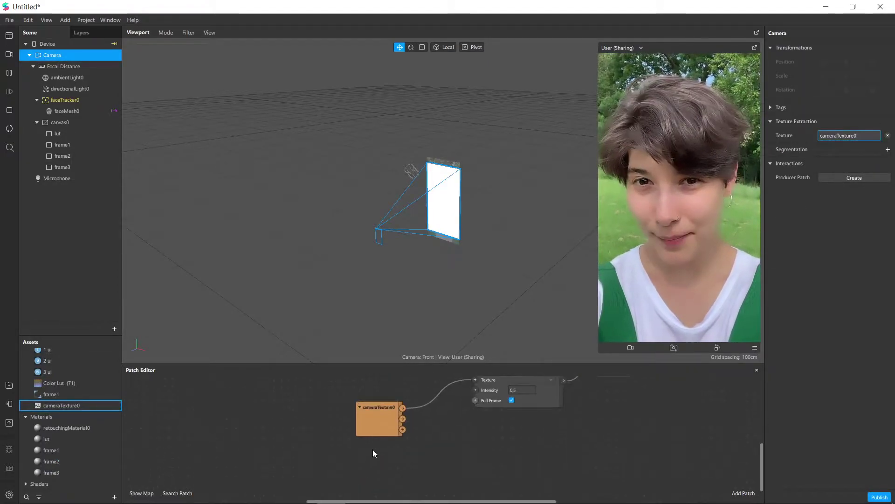
left_click(62, 403)
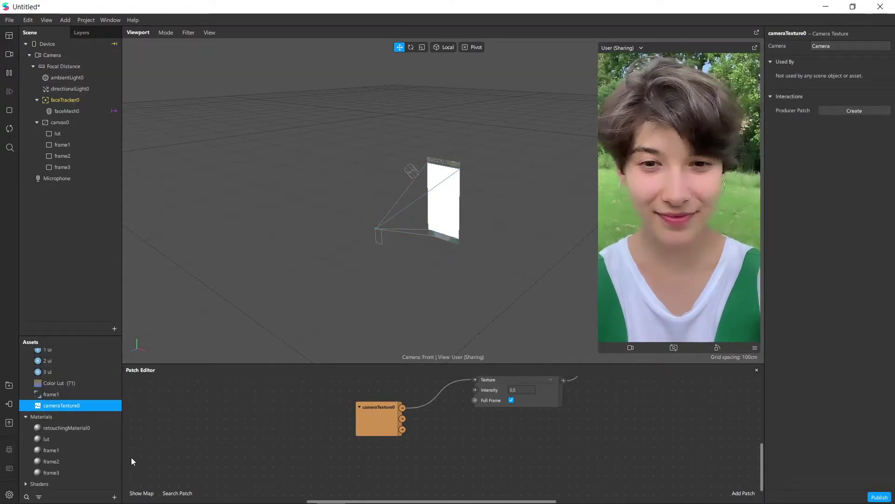
- Search the AR Library for "fast" and import the FastColorLUT patch asset into the project
left_click(114, 496)
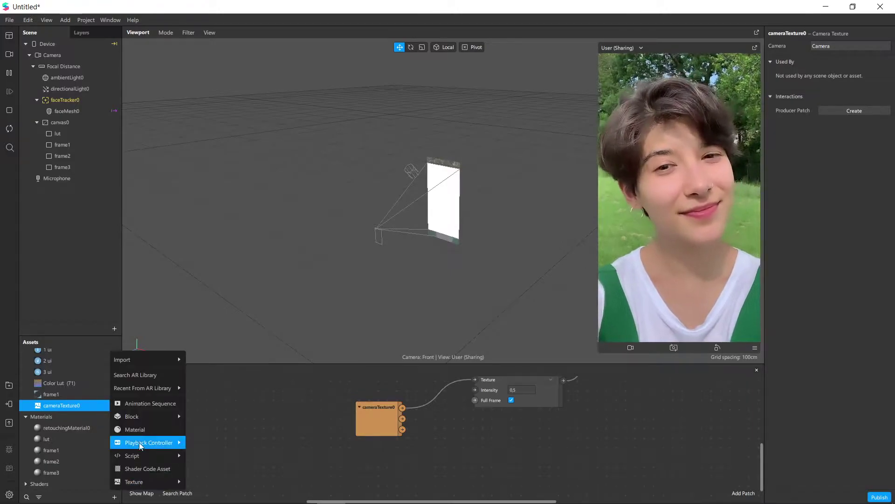
left_click(146, 376)
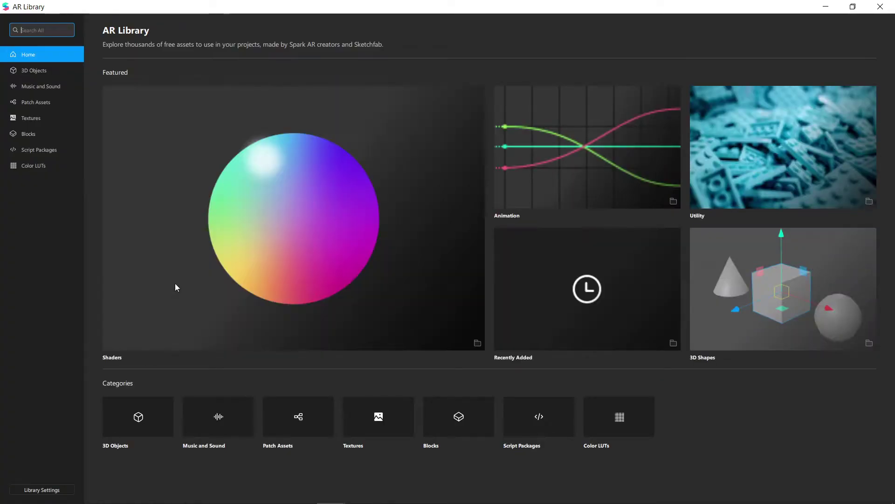
type("fast")
key("Return")
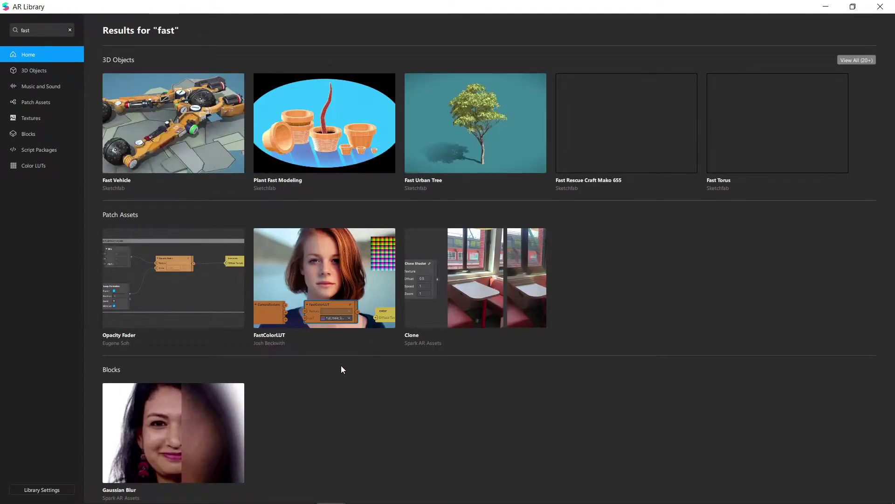
left_click(345, 288)
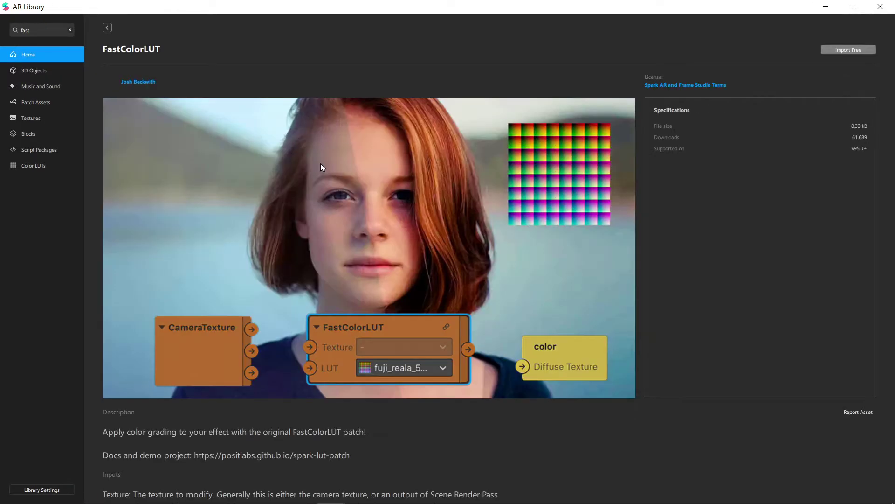
left_click(846, 52)
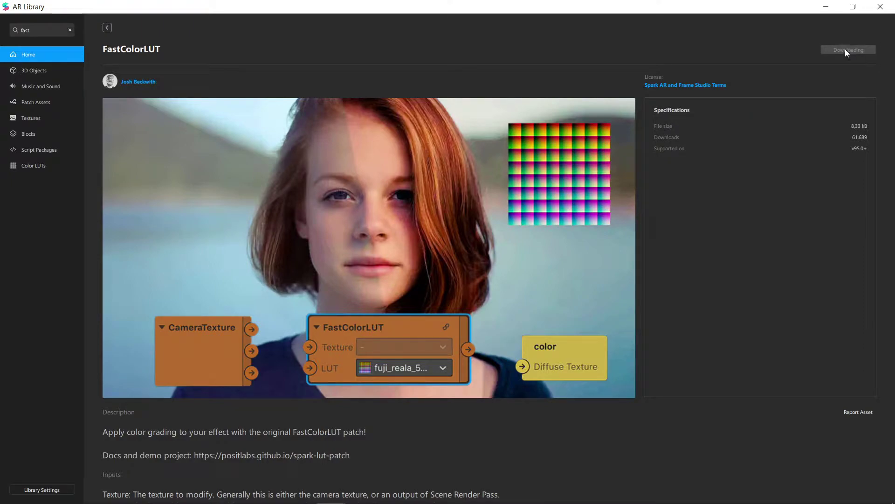
left_click(880, 6)
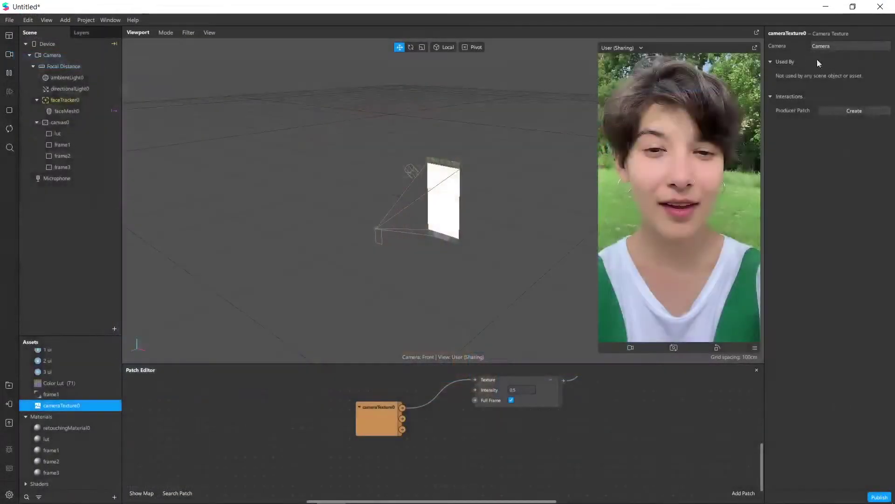
- Add the Color Lut (71) texture to the patch graph below Face Retouching and enlarge the Patch Editor
left_click(66, 381)
left_click_drag(75, 382, 507, 446)
left_click_drag(491, 363, 510, 248)
left_click_drag(574, 373, 468, 393)
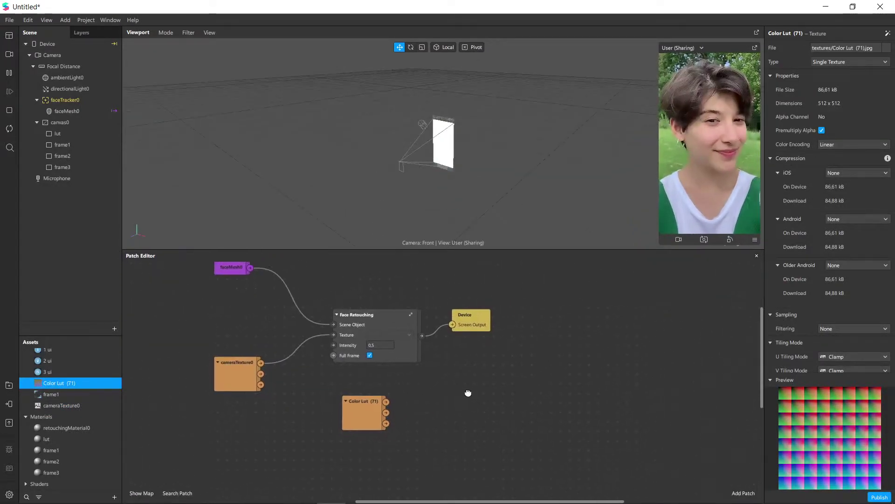
- Add the imported FastColorLUT patch to the graph beside the Color Lut (71) patch
left_click(69, 406)
scroll(65, 432, "down", 1)
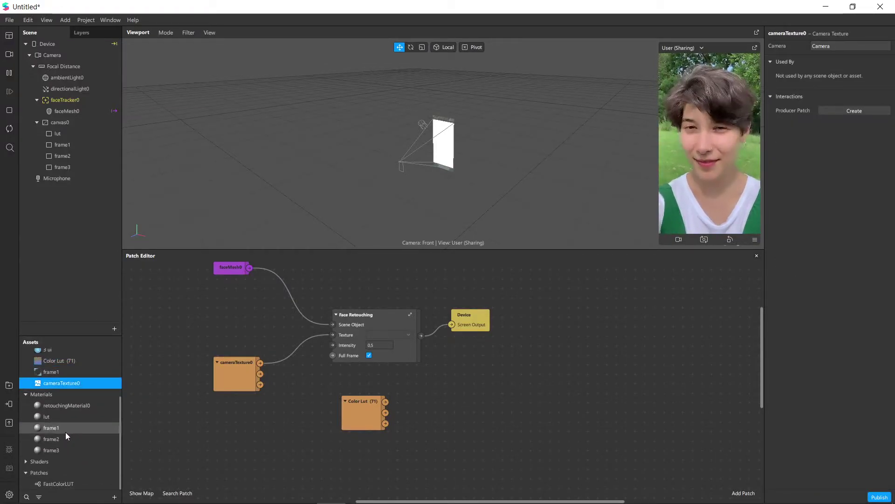
left_click(57, 483)
left_click_drag(57, 485, 508, 368)
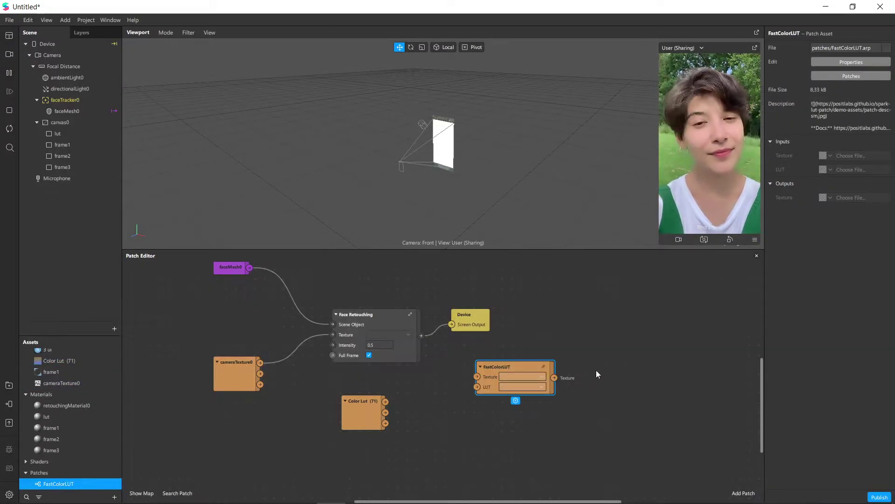
- Create a patch for the lut material's diffuse texture and place it after the FastColorLUT patch
scroll(399, 337, "up", 1)
scroll(71, 399, "up", 1)
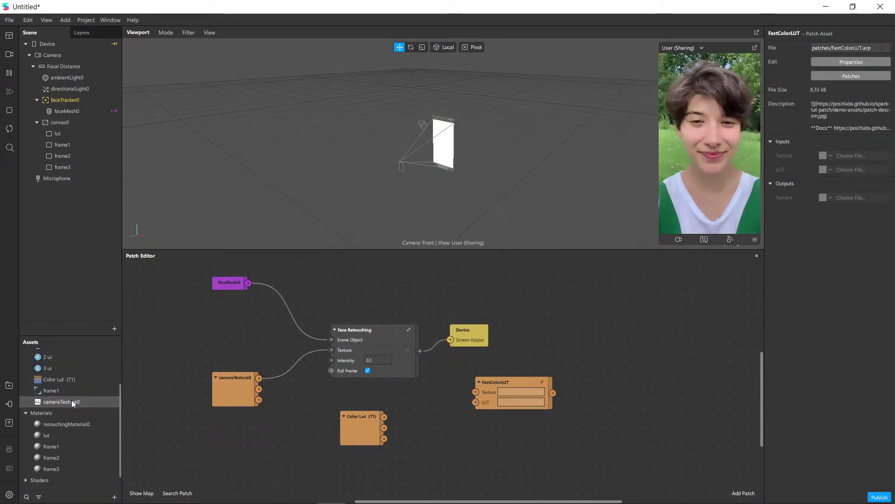
double_click(78, 436)
key("Return")
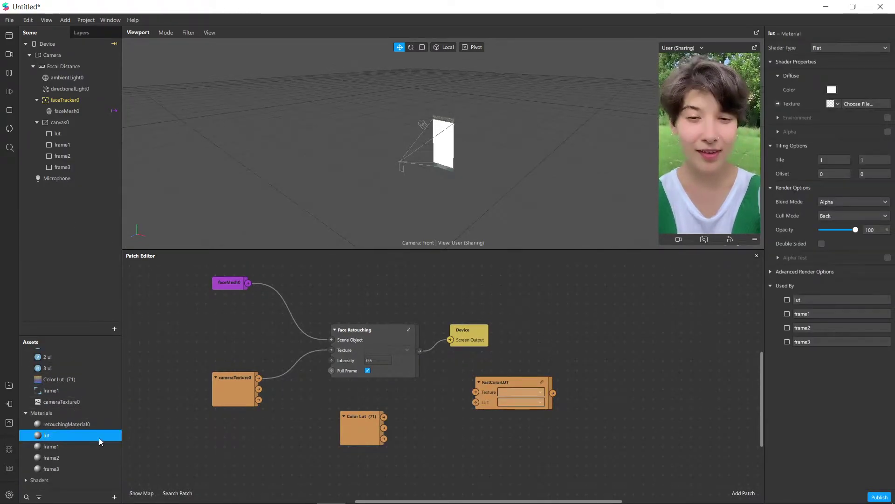
left_click(778, 104)
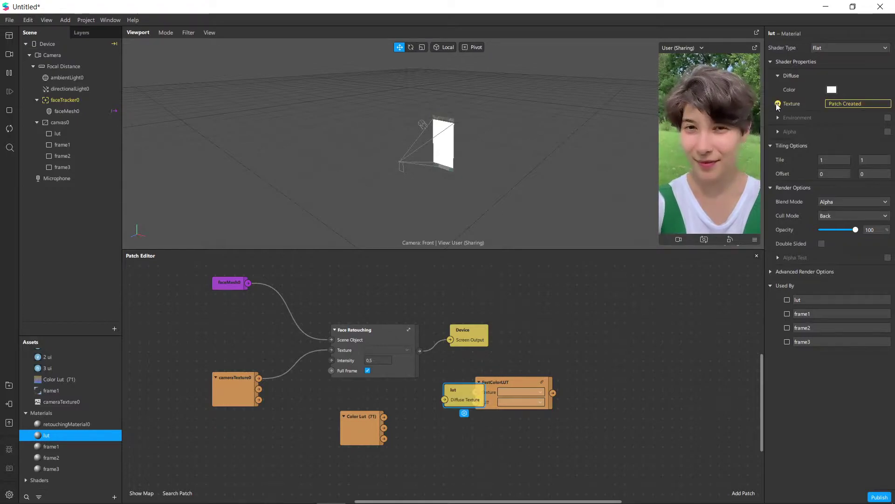
left_click_drag(465, 393, 637, 370)
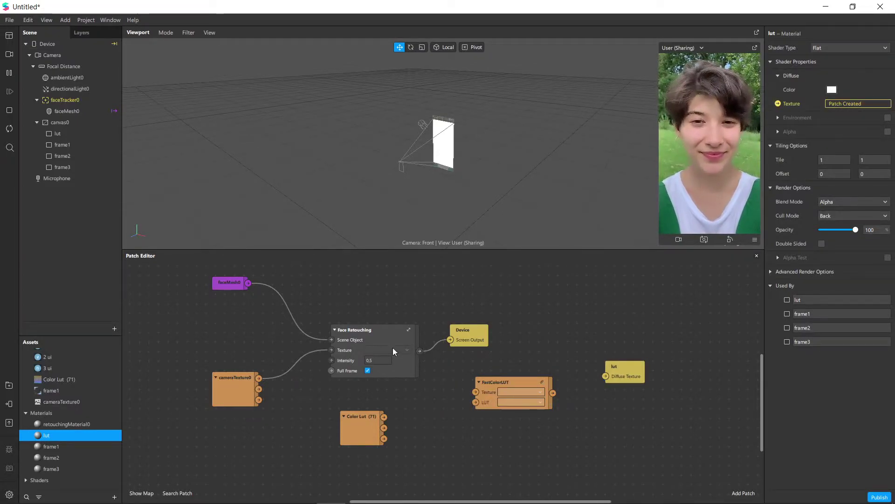
- Connect Face Retouching and Color Lut (71) to FastColorLUT's Texture and LUT inputs, and its output to the lut material's Diffuse Texture
left_click_drag(418, 351, 475, 391)
left_click_drag(386, 417, 474, 404)
left_click_drag(377, 430, 428, 416)
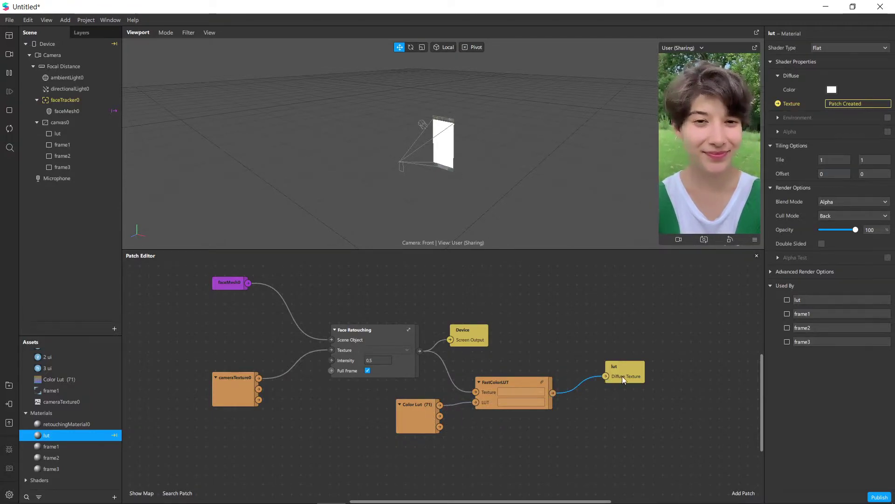
- Delete the Device screen output patch and move the FastColorLUT and lut patches slightly upward
left_click(477, 334)
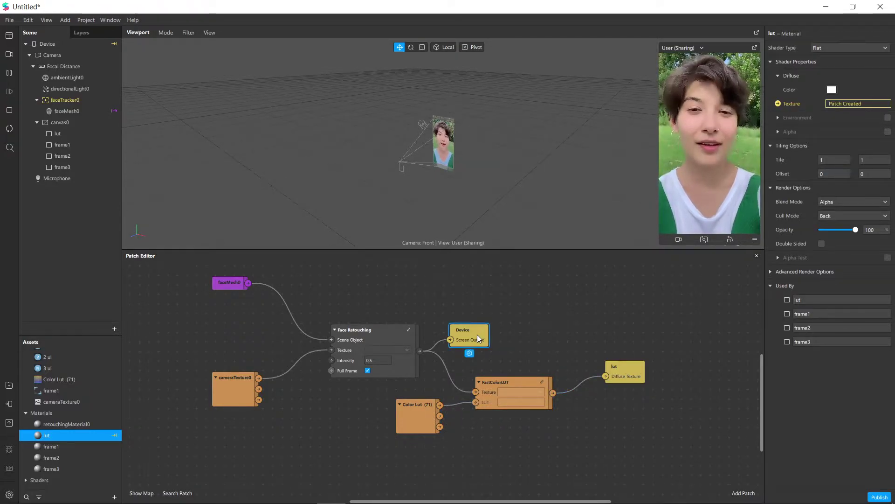
key("Delete")
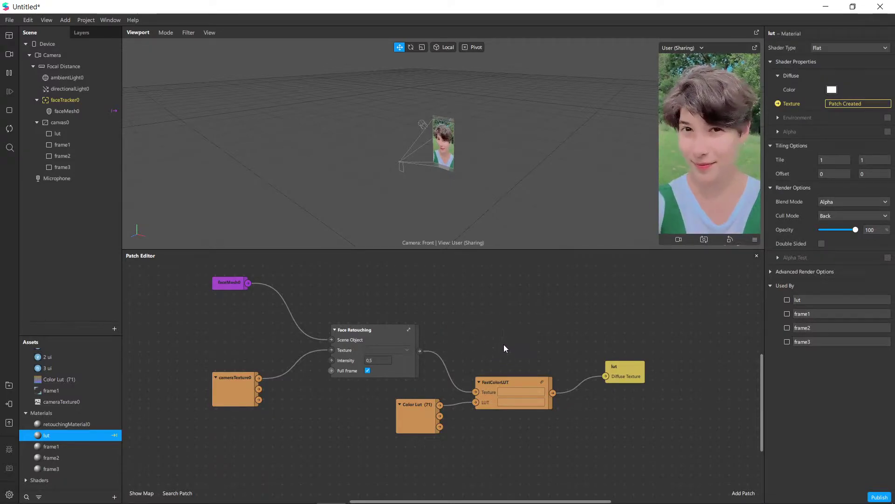
left_click_drag(682, 413, 501, 351)
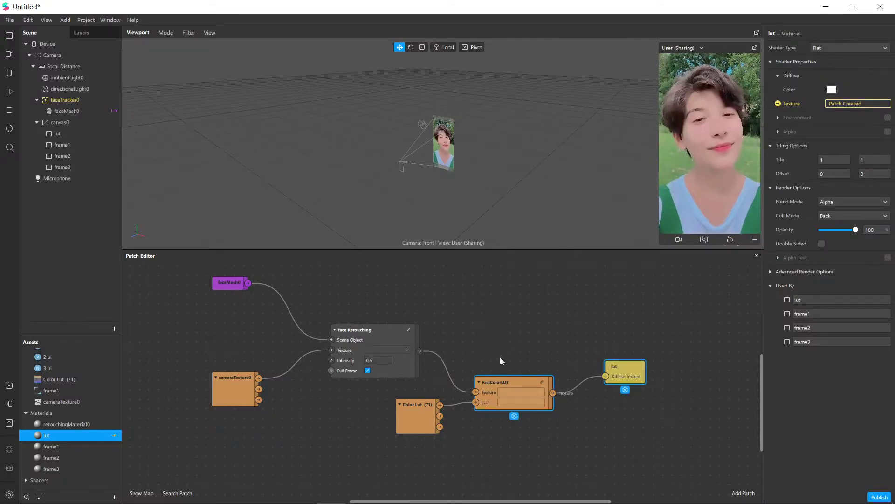
left_click_drag(479, 385, 476, 360)
left_click(673, 389)
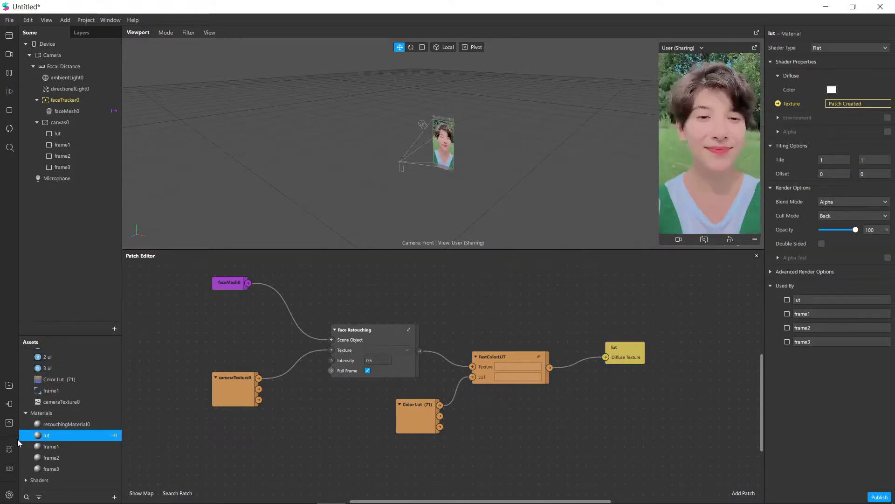
- Set the frame1 material's diffuse texture to the frame1 image
scroll(85, 409, "down", 1)
left_click(83, 428)
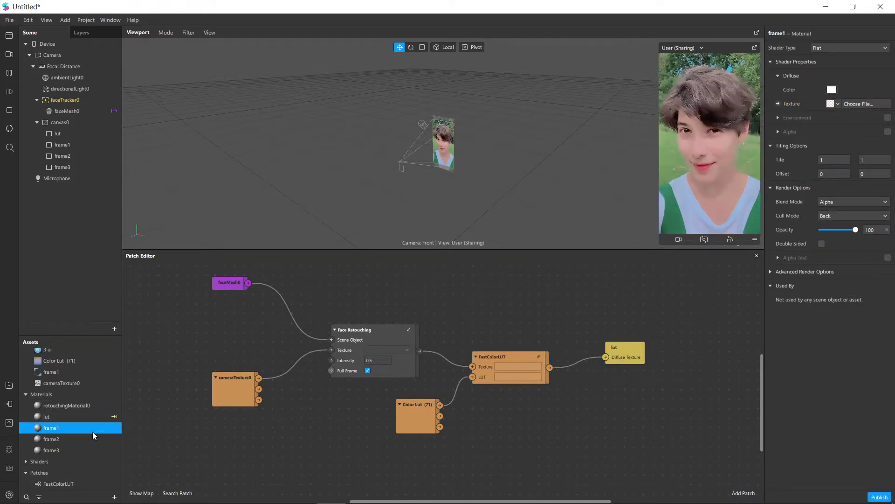
left_click(836, 104)
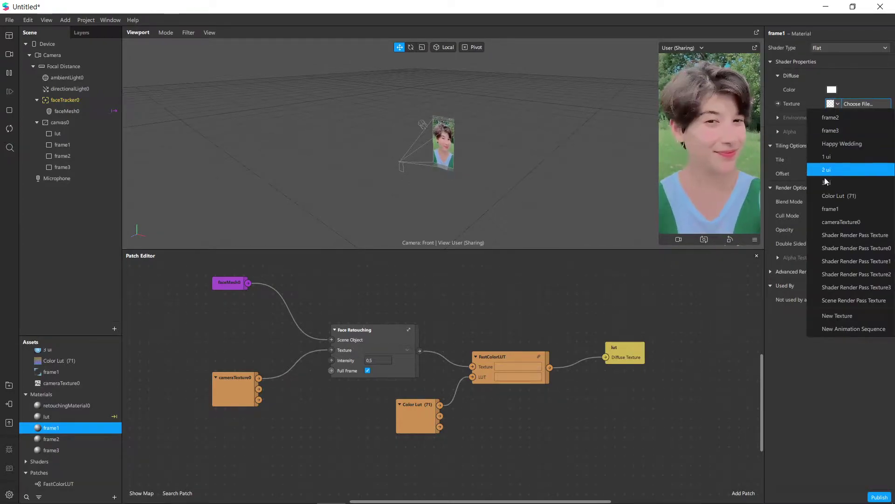
left_click(835, 210)
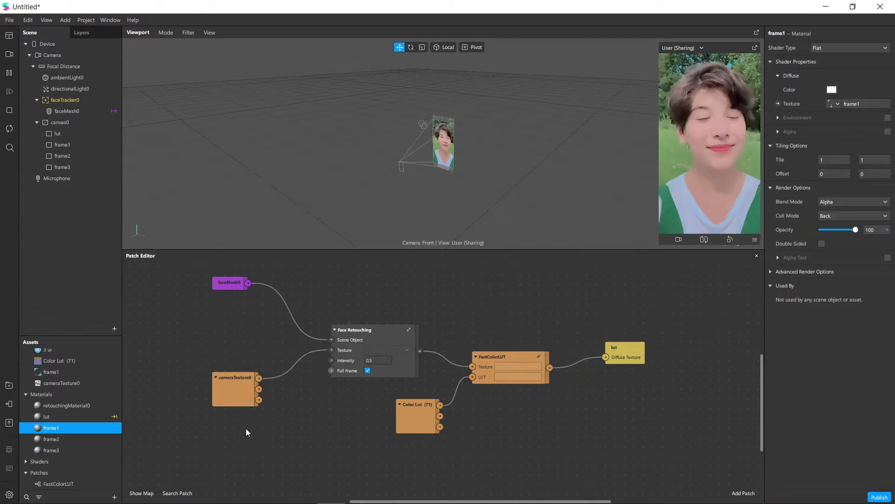
- Replace the lut material on the frame1, frame2 and frame3 rectangles with the materials frame1, frame2 and frame3 respectively
left_click(75, 146)
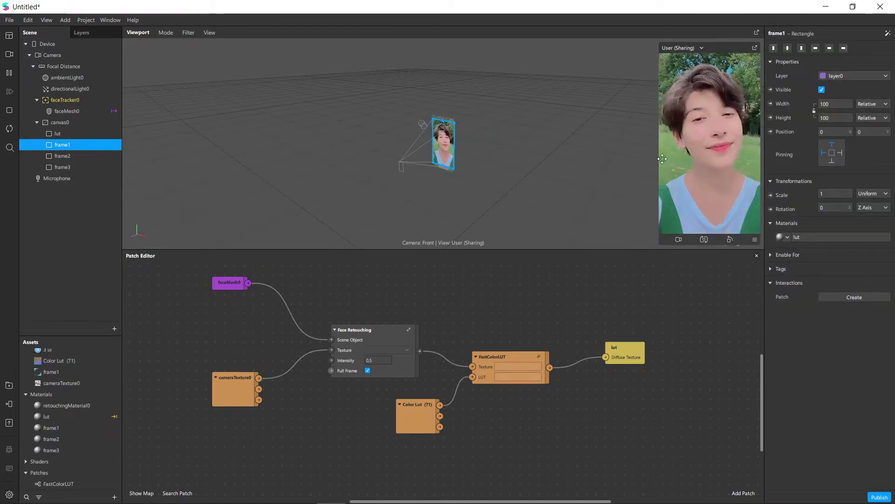
left_click(788, 237)
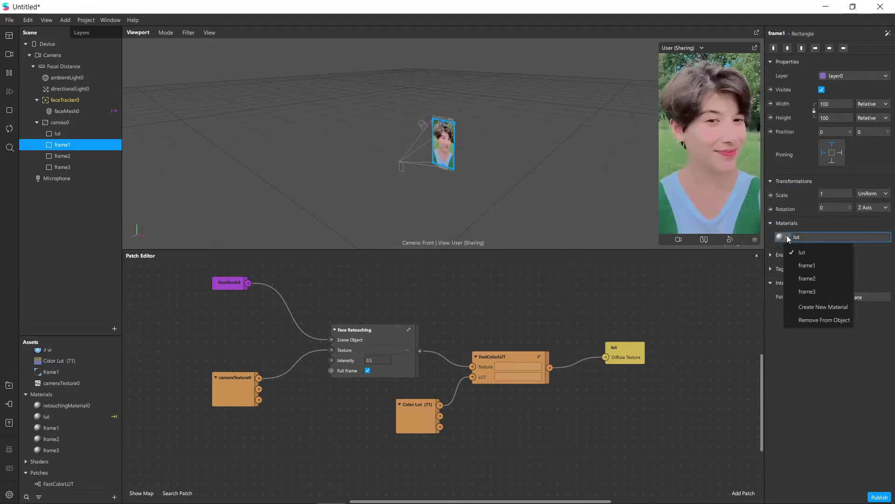
left_click(802, 263)
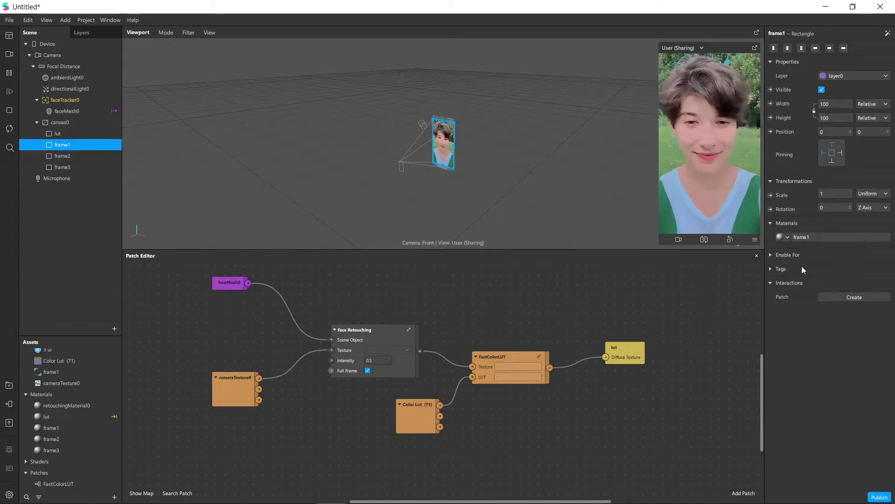
left_click(82, 156)
left_click(788, 237)
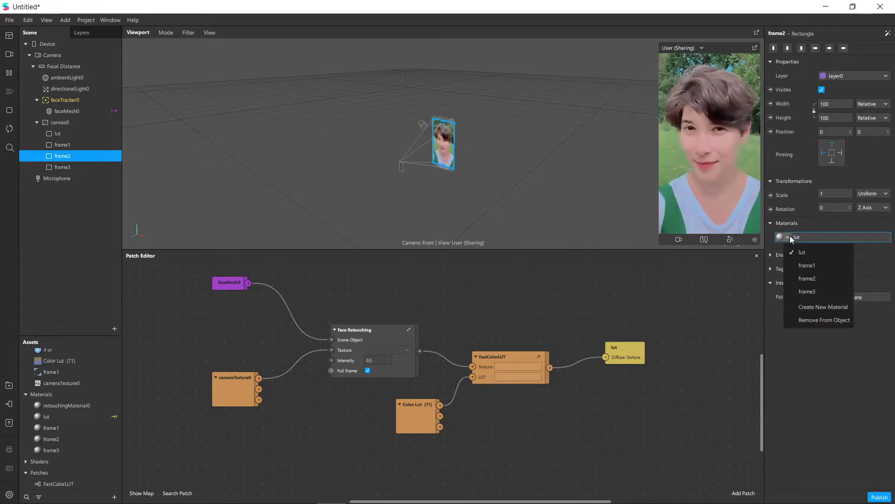
left_click(812, 279)
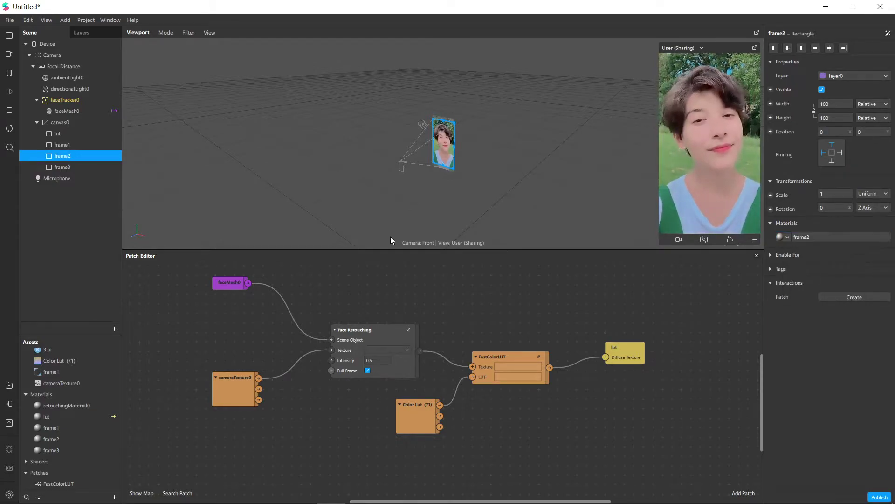
left_click(83, 166)
left_click(791, 237)
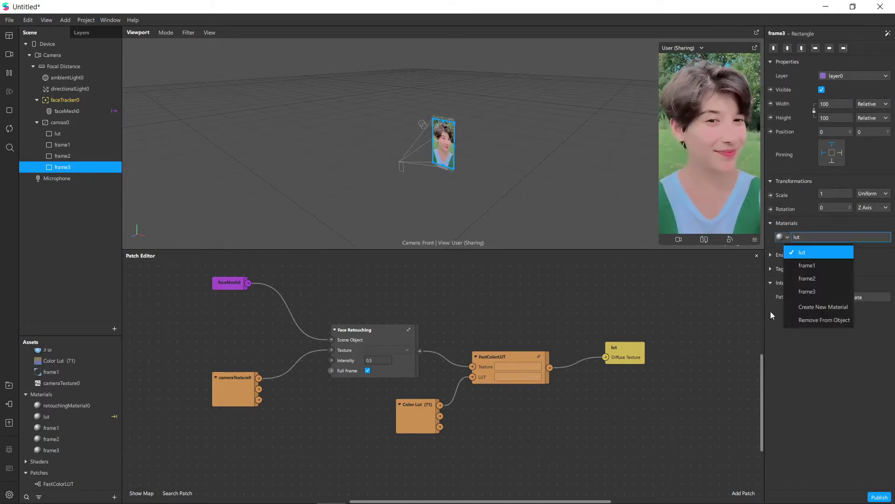
left_click(813, 292)
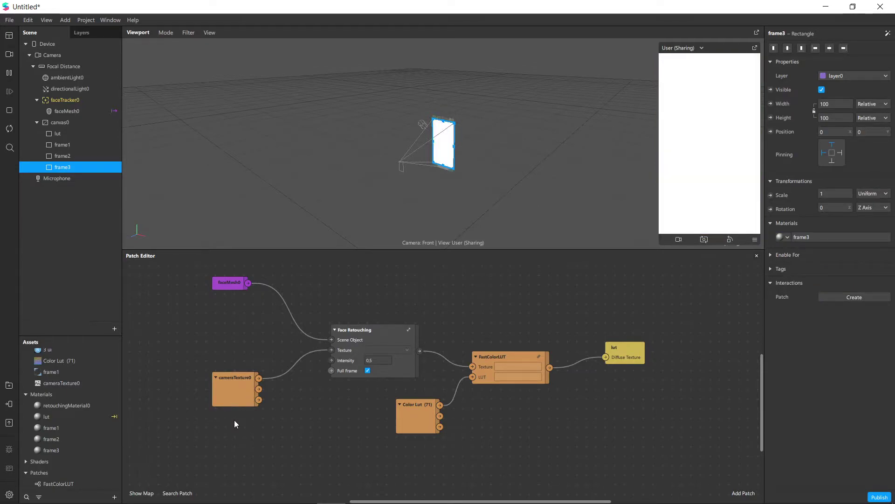
- Set the frame2 material's diffuse texture to the frame2 image
left_click(72, 427)
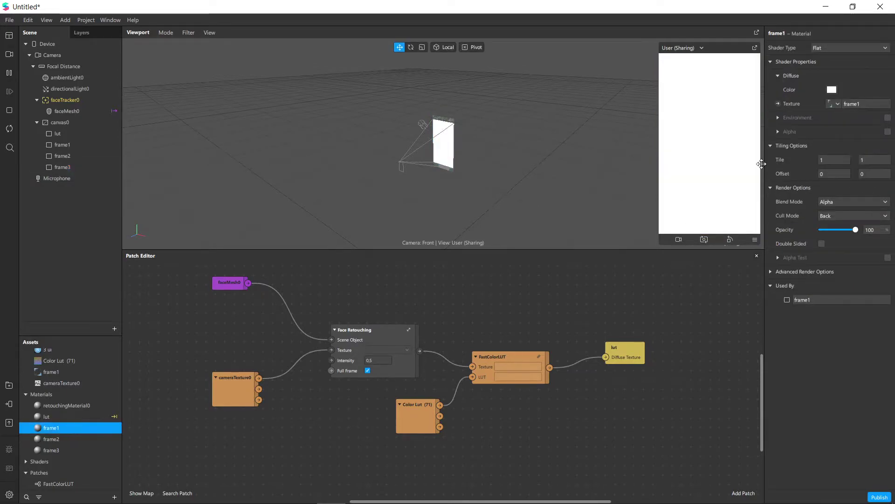
left_click(69, 438)
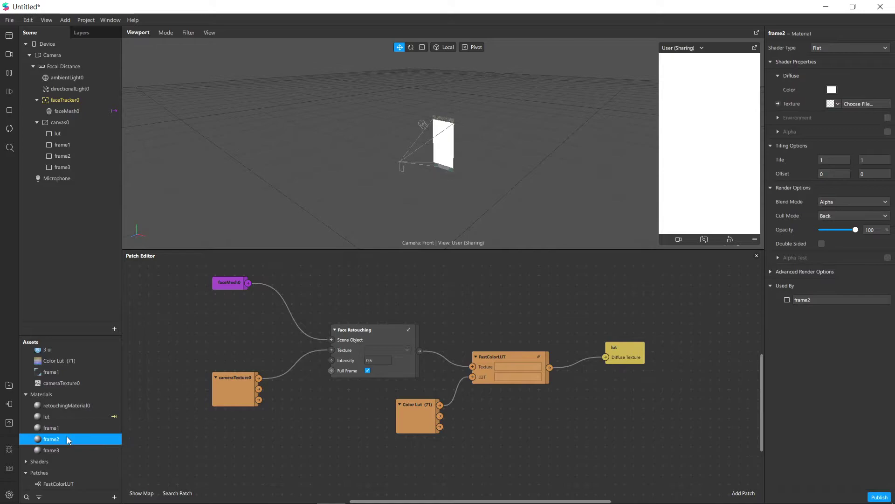
left_click(837, 105)
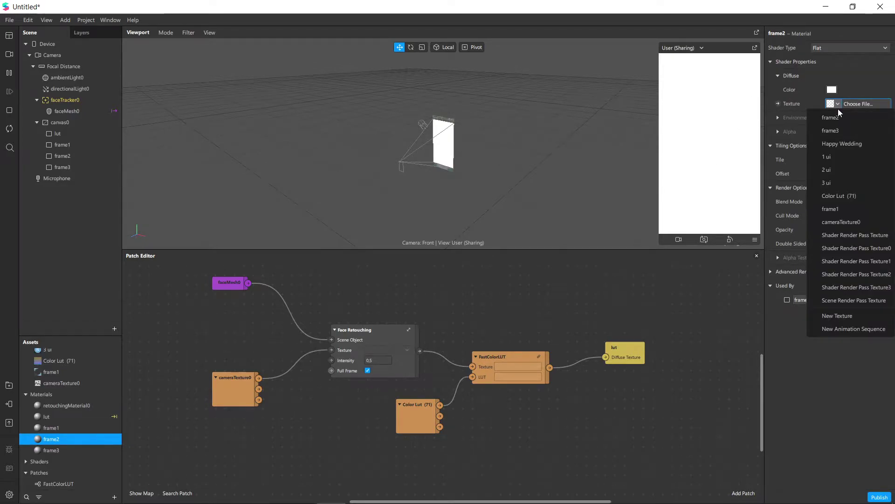
left_click(842, 121)
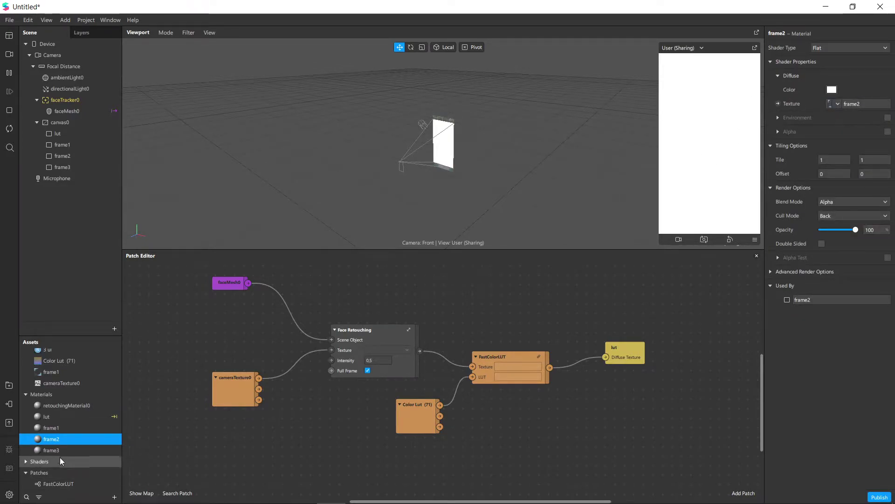
- Set the frame3 material's diffuse texture to the frame3 image
left_click(55, 451)
left_click(838, 104)
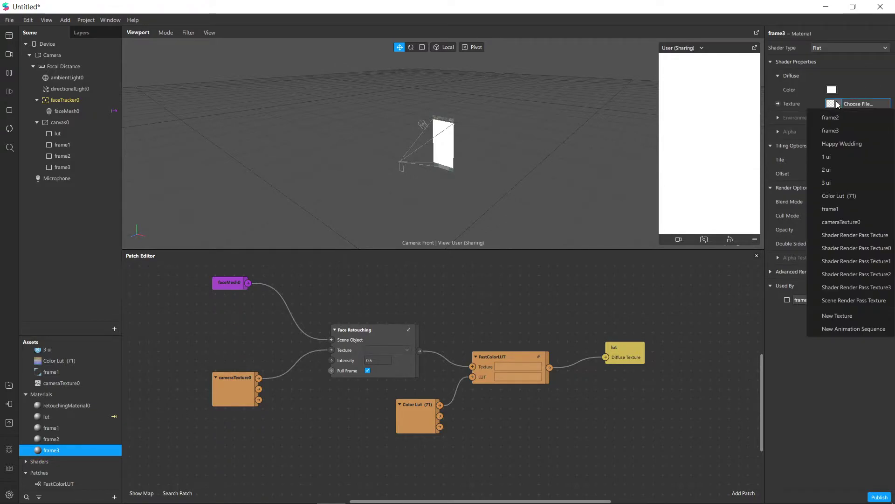
left_click(838, 129)
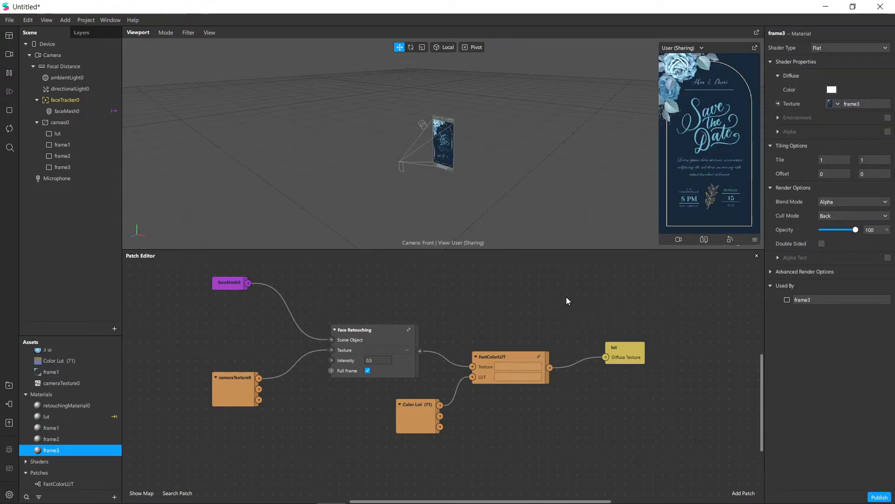
- Add a Picker UI patch in the empty area above the face retouching graph
scroll(566, 297, "down", 5)
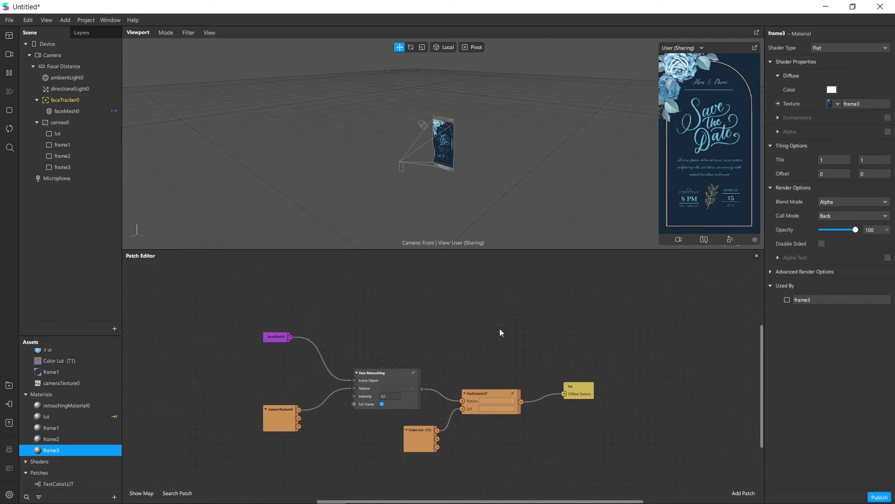
scroll(492, 323, "up", 3)
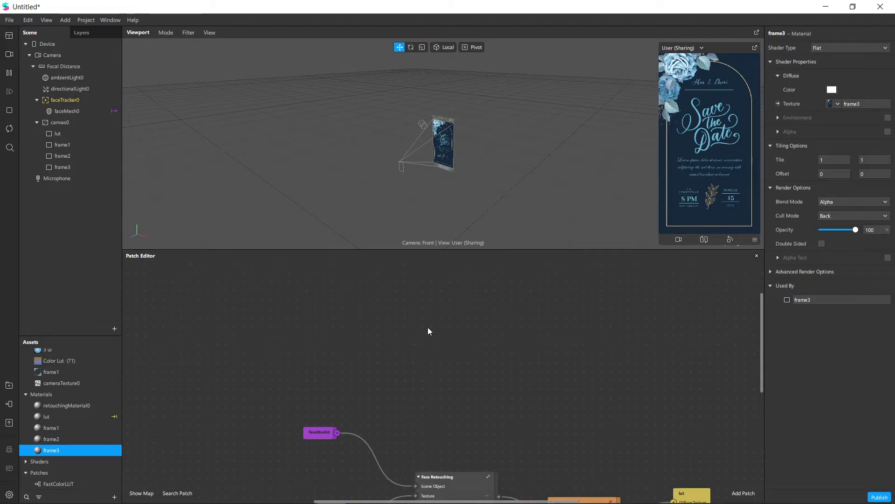
double_click(367, 318)
type("pick")
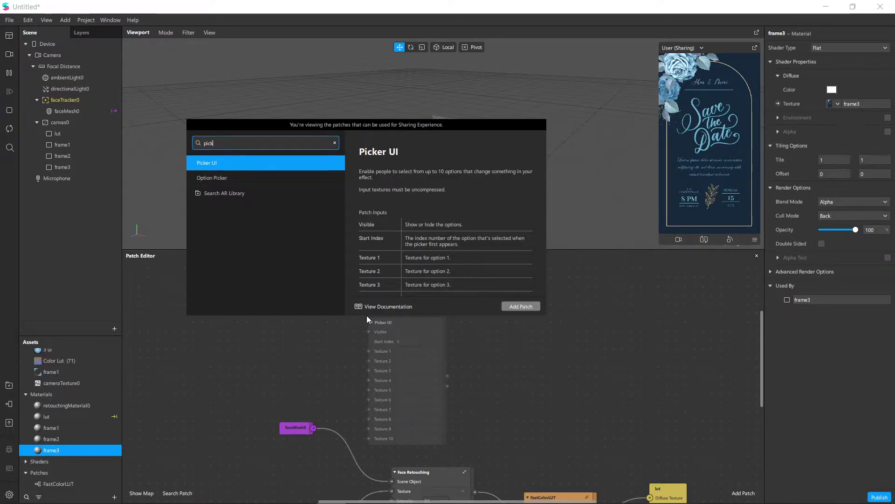
key("Return")
scroll(422, 317, "up", 2)
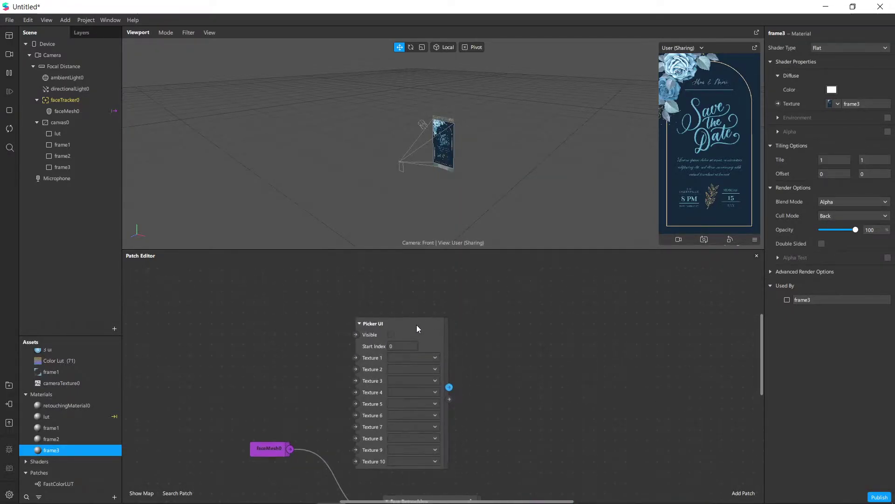
left_click_drag(416, 325, 427, 284)
scroll(517, 313, "up", 2)
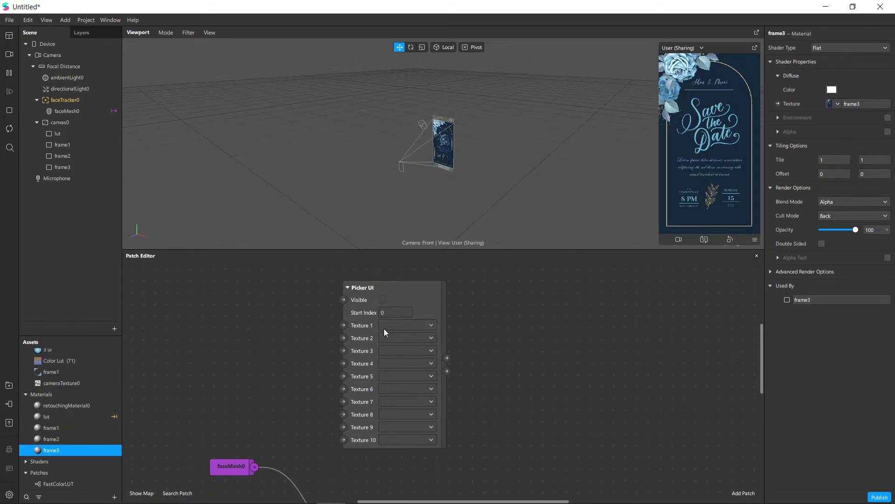
- Assign the 1 ui, 2 ui and 3 ui images to Texture 1, Texture 2 and Texture 3 of the Picker UI patch
left_click(407, 325)
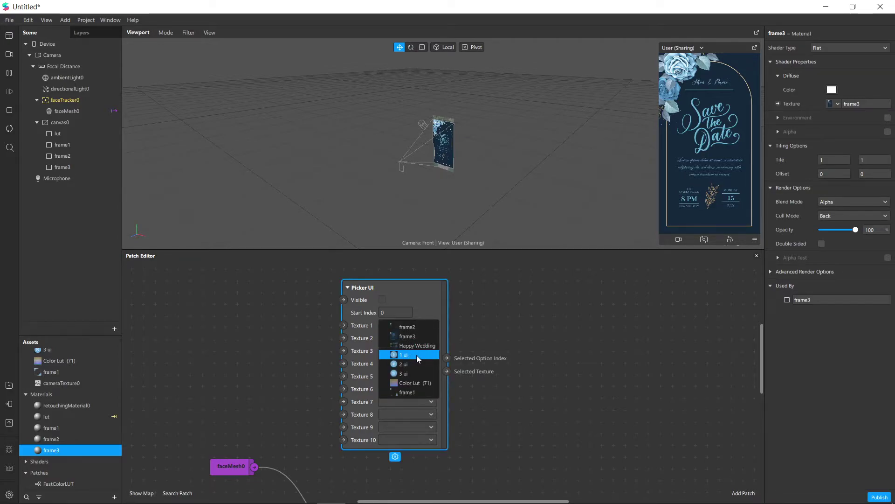
left_click(416, 354)
left_click(404, 338)
left_click(410, 373)
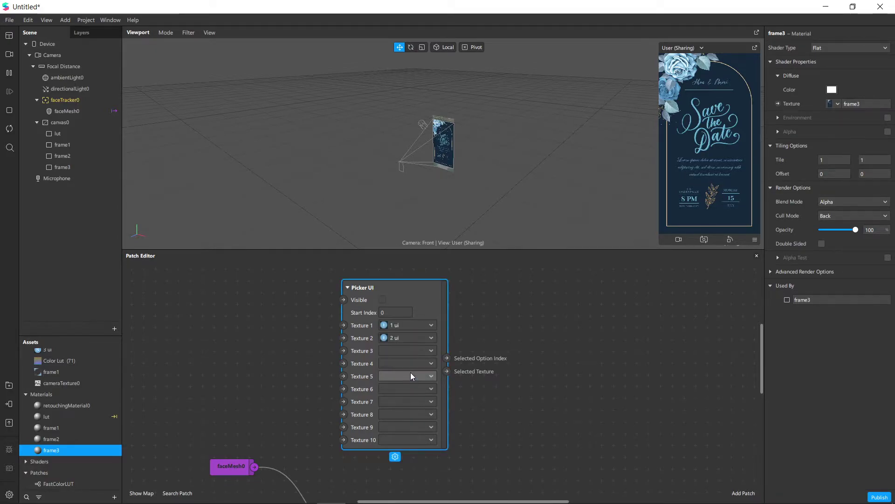
left_click(403, 351)
left_click(415, 392)
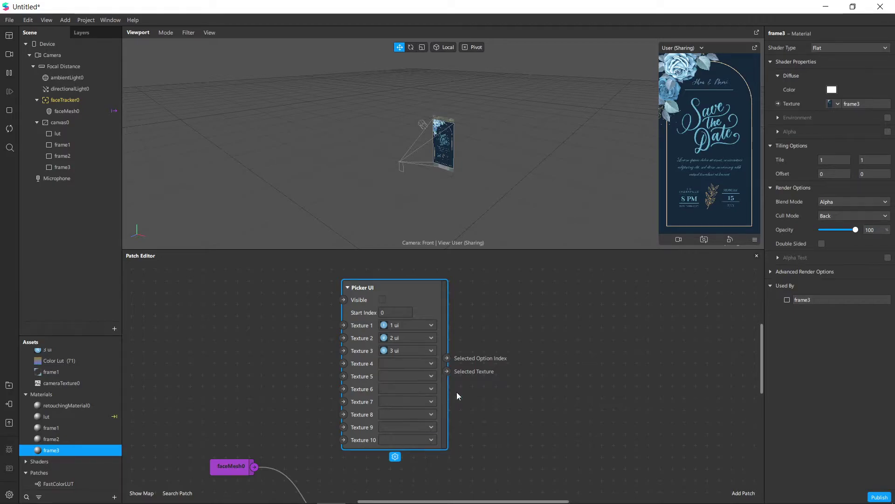
scroll(66, 386, "up", 3)
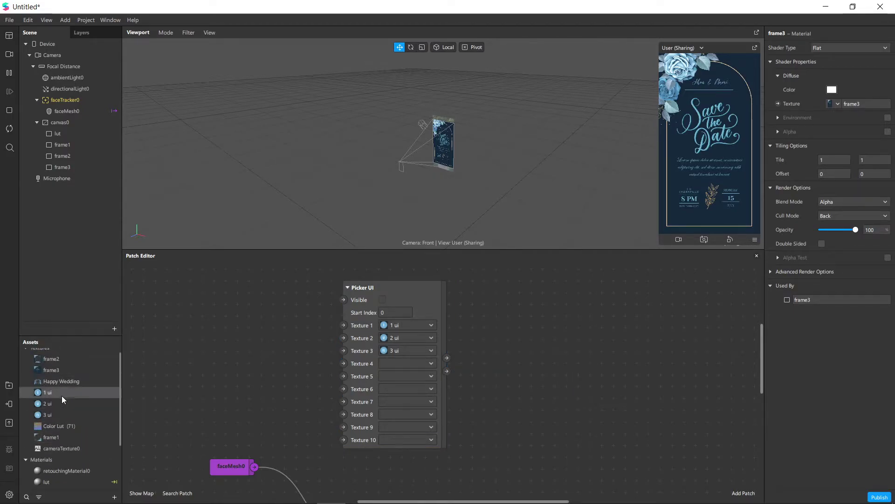
double_click(58, 394)
left_click_drag(97, 395, 252, 357)
left_click_drag(331, 329, 344, 325)
key("Delete")
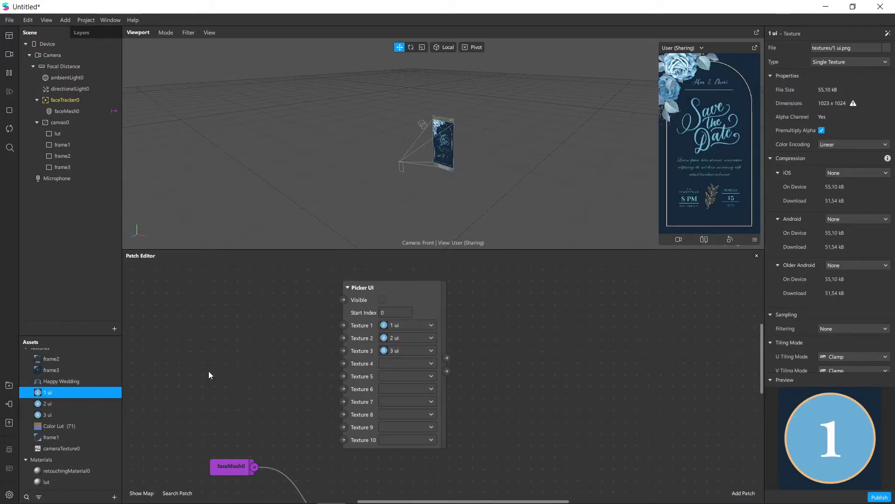
- Turn on the Visible option of the Picker UI patch
left_click(382, 299)
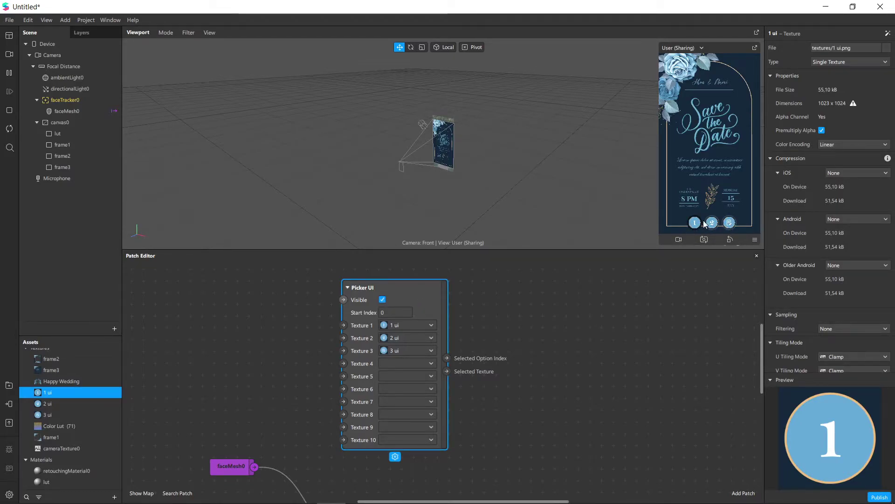
left_click(600, 318)
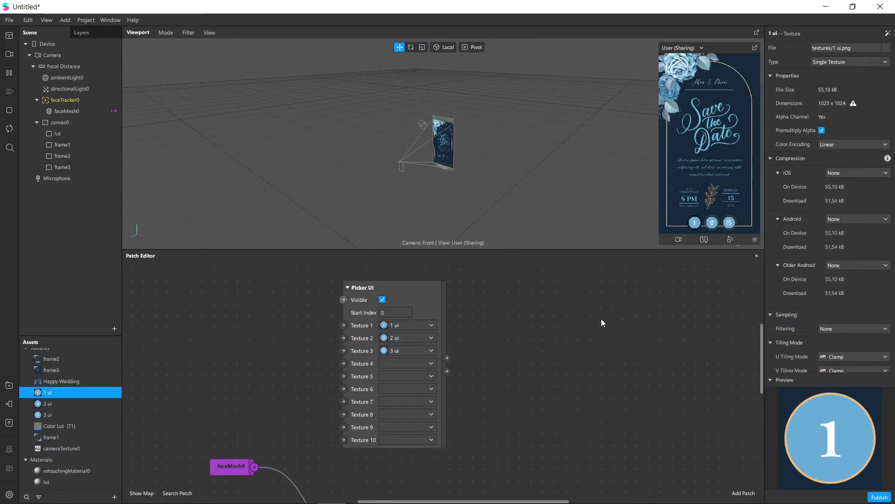
- Add an Equals Exactly patch beside the Picker UI patch
scroll(516, 346, "right", 2)
left_click_drag(507, 320, 506, 317)
type("eq")
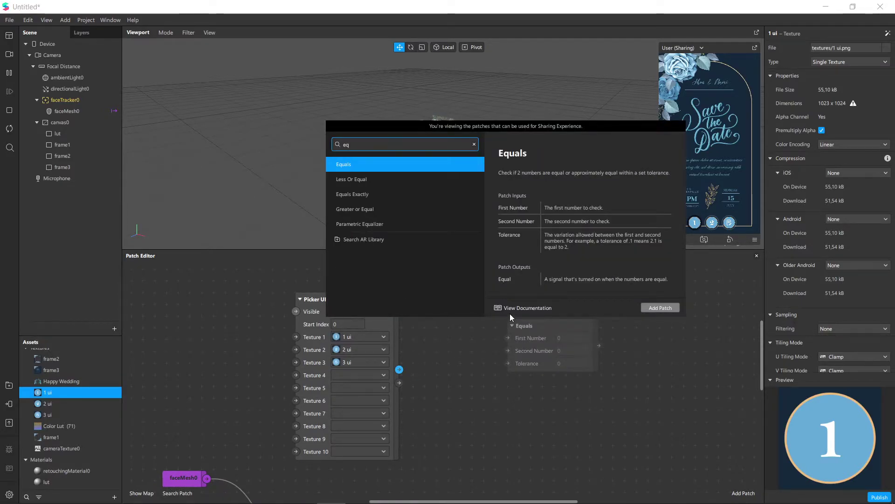
key("Down")
key("Down")
key("Return")
- Duplicate the Equals Exactly patch twice, stack the copies below it, and connect the picker's Selected Option Index to the top patch's First Number
left_click(518, 333)
left_click_drag(517, 333, 459, 423)
key("ctrl+d")
key("ctrl+d")
left_click(696, 377)
scroll(554, 345, "up", 2)
scroll(555, 330, "down", 2)
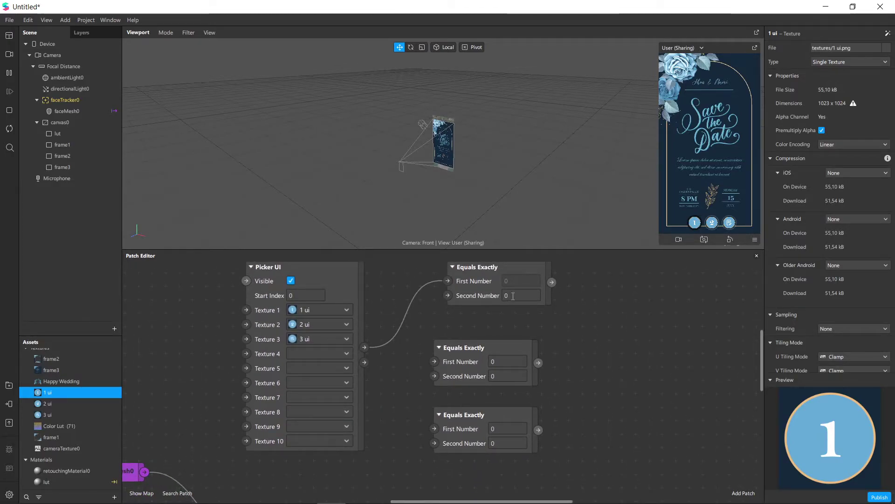
- Set Second Number to 1 on the middle Equals Exactly patch and 2 on the bottom one
left_click(501, 376)
type("1")
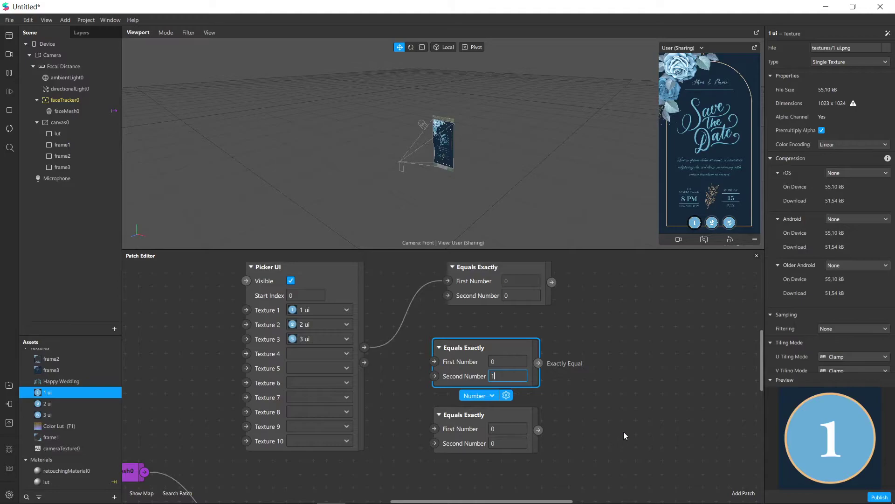
key("Tab")
type("2")
left_click(618, 416)
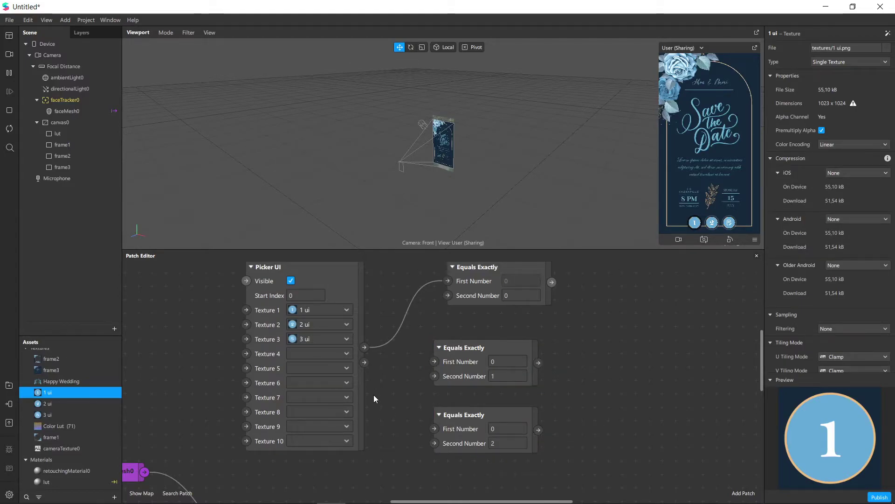
- Connect the picker's Selected Option Index to First Number on the middle and bottom Equals Exactly patches, and align the three patches vertically
left_click_drag(392, 370, 432, 424)
scroll(625, 360, "right", 2)
left_click_drag(561, 471, 440, 346)
left_click(589, 343)
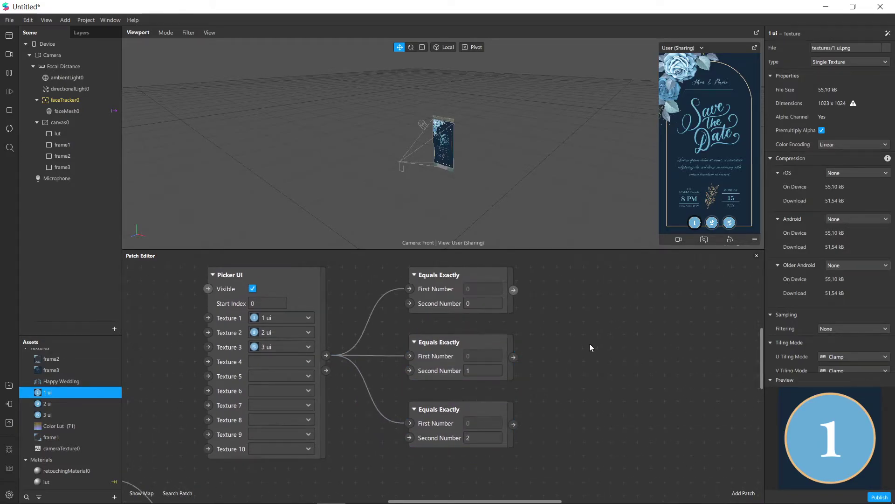
- Create Visible patches for the frame1, frame2 and frame3 rectangles and place each beside its Equals Exactly patch in order
scroll(590, 343, "down", 1, "ctrl")
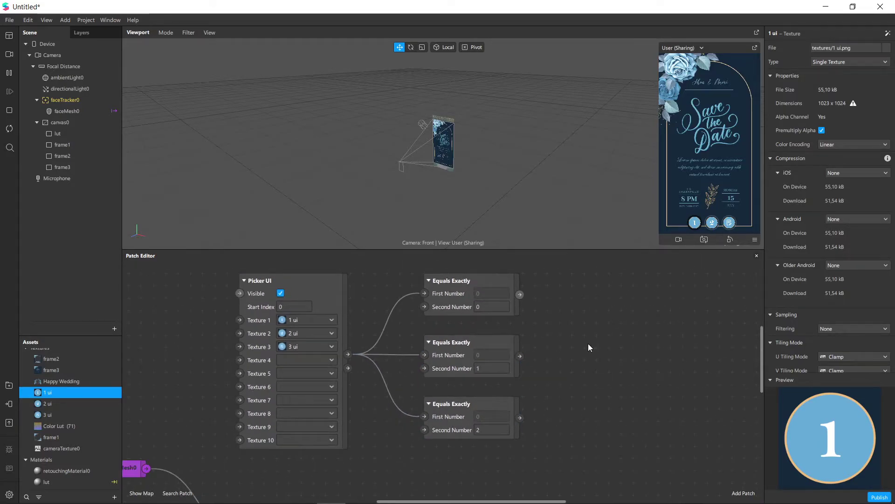
left_click(76, 143)
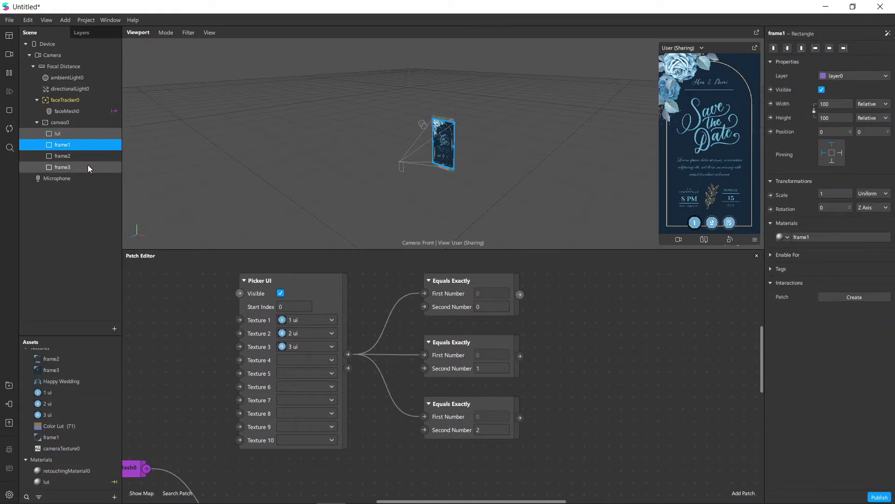
left_click(88, 167, "shift")
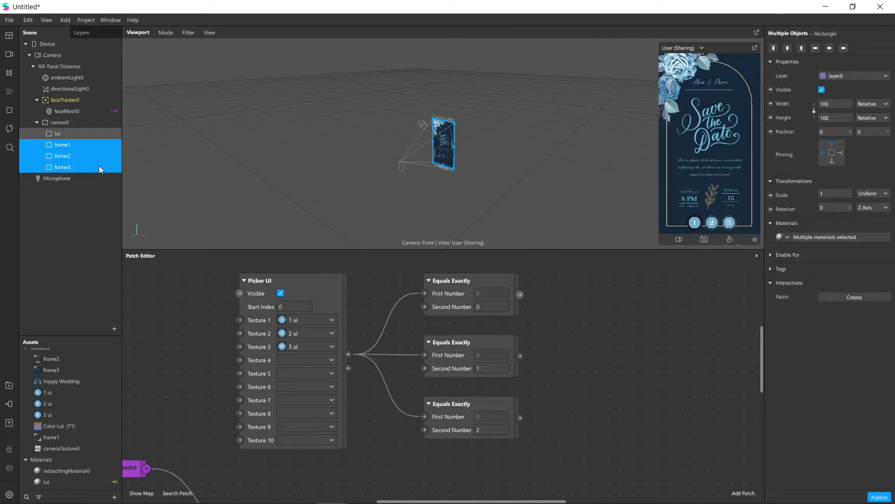
left_click(770, 89)
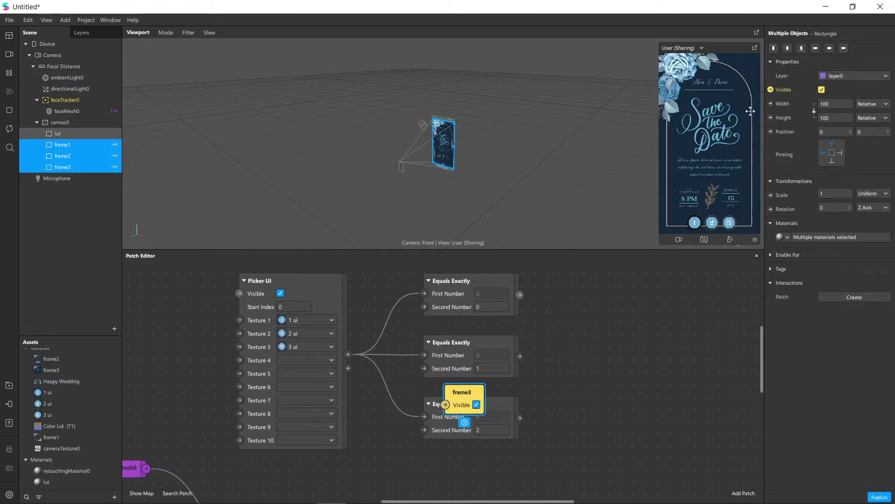
left_click_drag(469, 394, 566, 356)
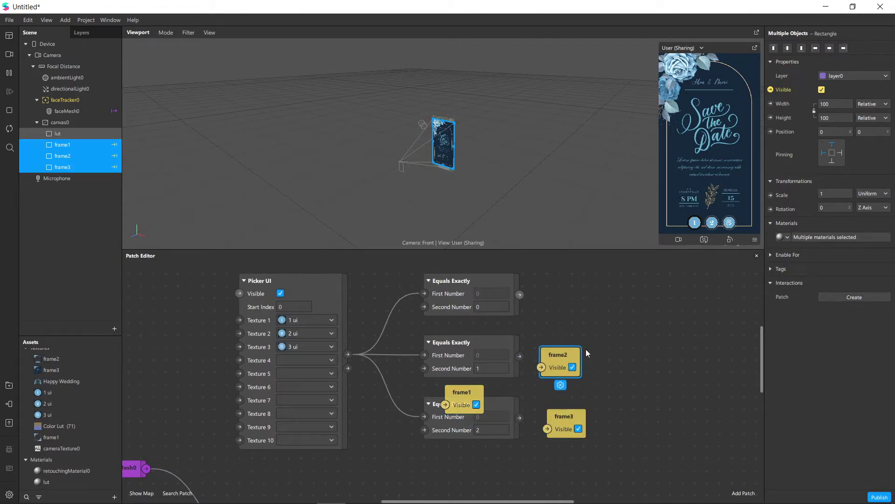
left_click_drag(475, 396, 584, 301)
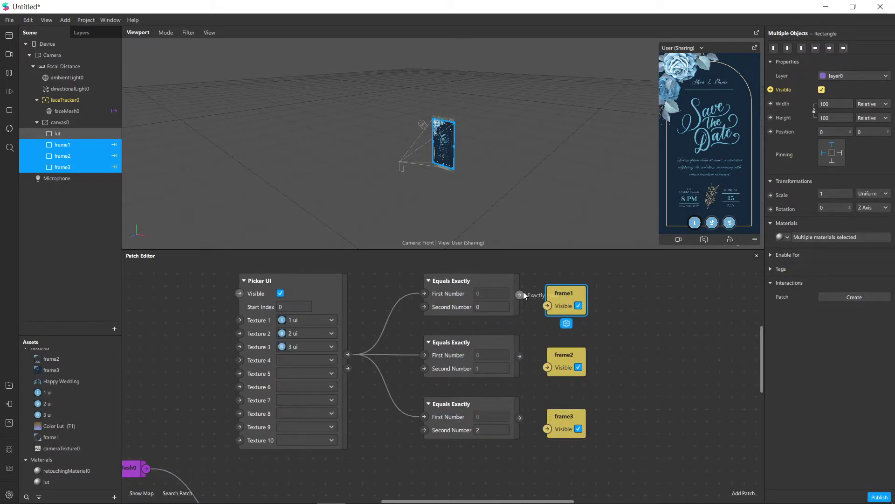
- Connect the three Equals Exactly outputs to the Visible inputs of frame1, frame2 and frame3 respectively
left_click_drag(523, 292, 547, 305)
left_click_drag(547, 373, 547, 368)
left_click_drag(519, 417, 547, 428)
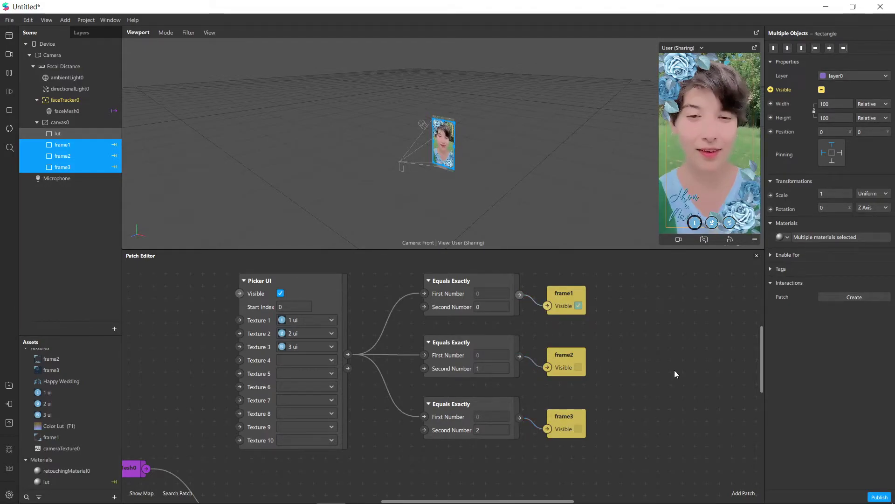
- Enlarge the preview and test picker options 2, 3 and 1 to check that the frames switch
left_click_drag(639, 251, 645, 370)
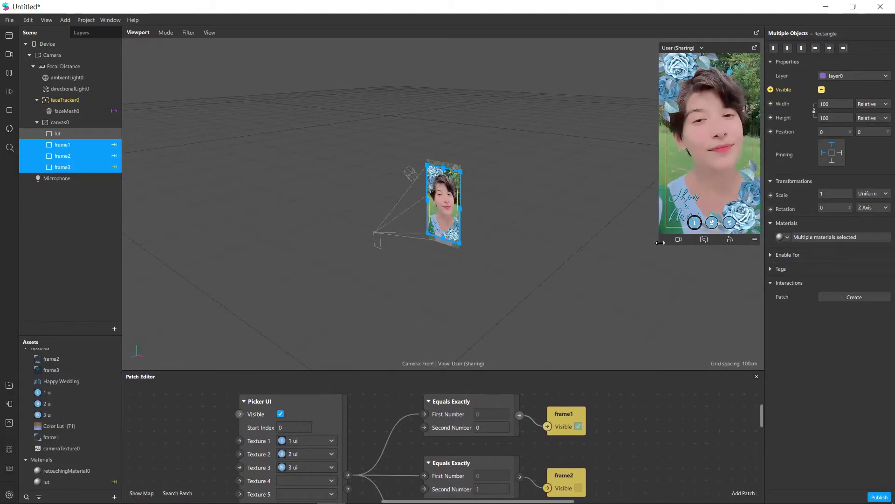
left_click_drag(659, 247, 591, 366)
left_click(678, 344)
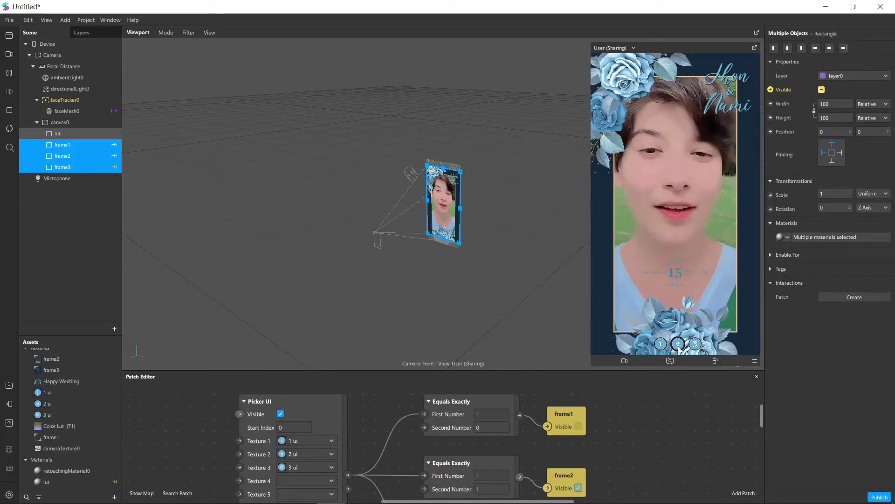
left_click(695, 344)
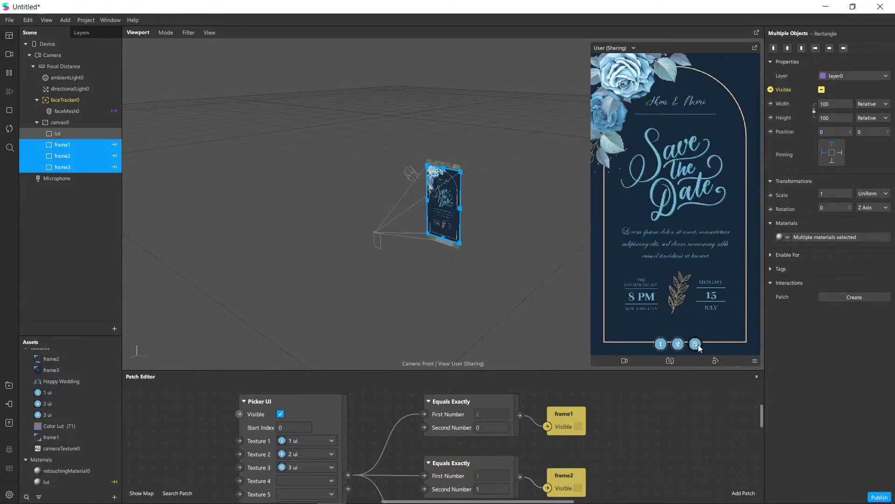
left_click(661, 344)
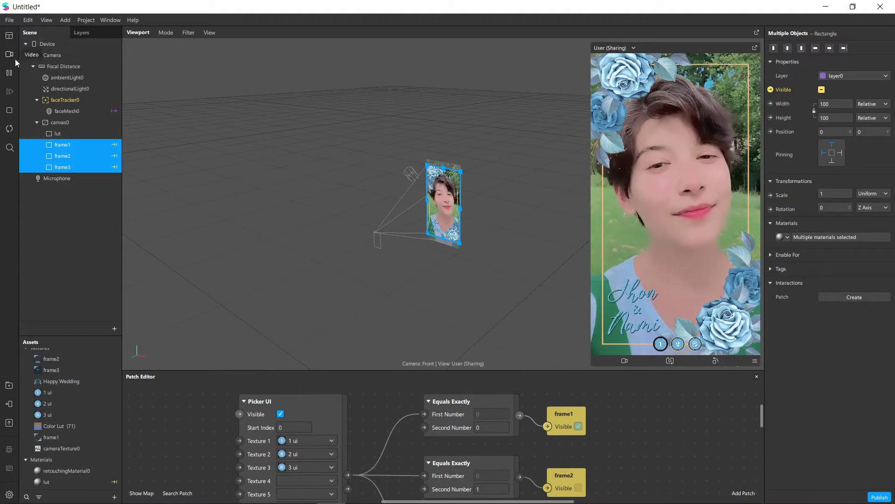
- Switch the preview to the blue-background woman simulation video and test the frame picker again, ending on option 1
left_click(10, 55)
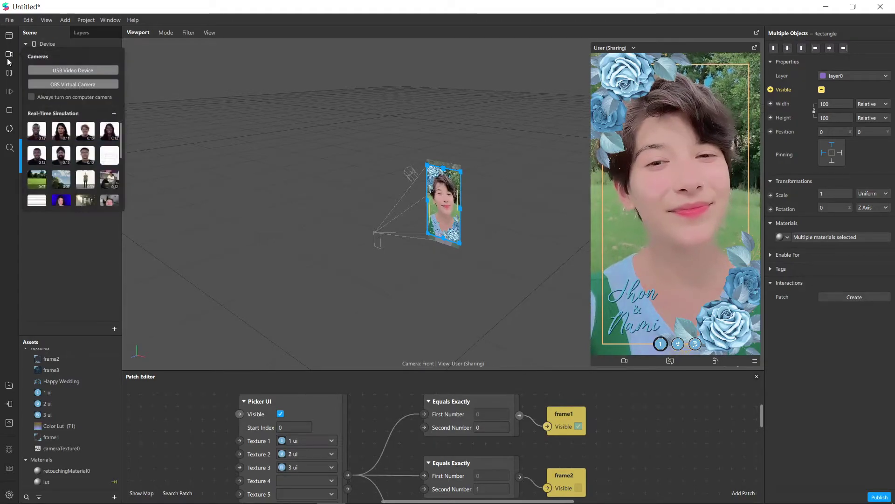
left_click(61, 202)
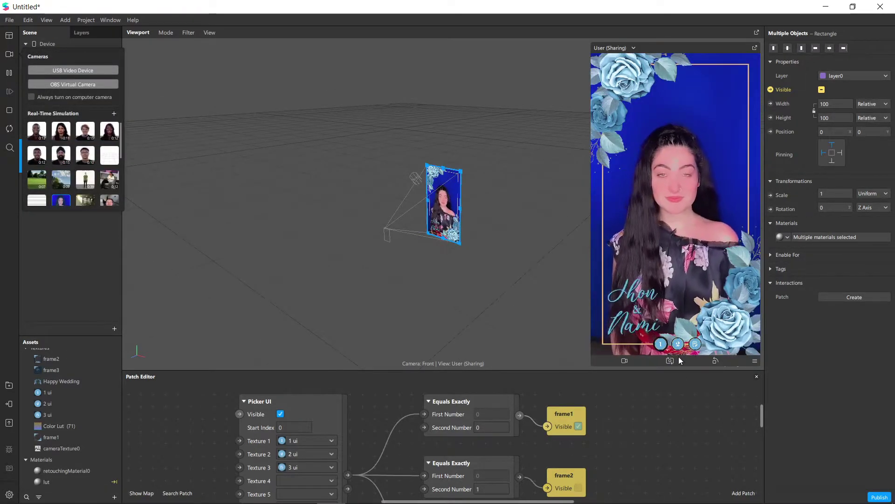
left_click(695, 344)
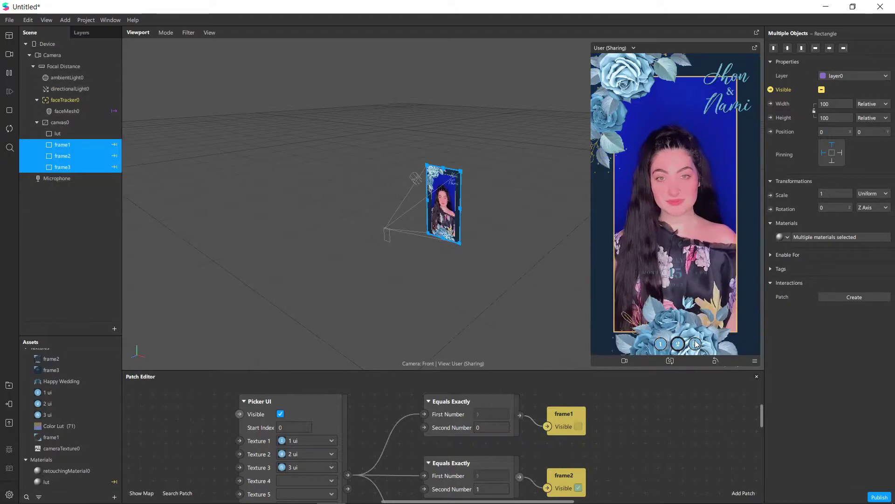
left_click(660, 345)
- Add a plane to the scene and give it a new material
left_click_drag(556, 371, 560, 302)
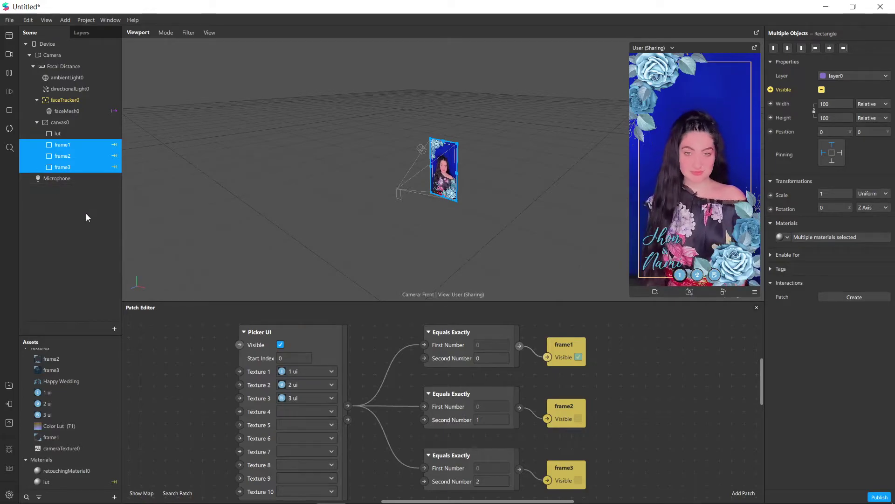
left_click(114, 329)
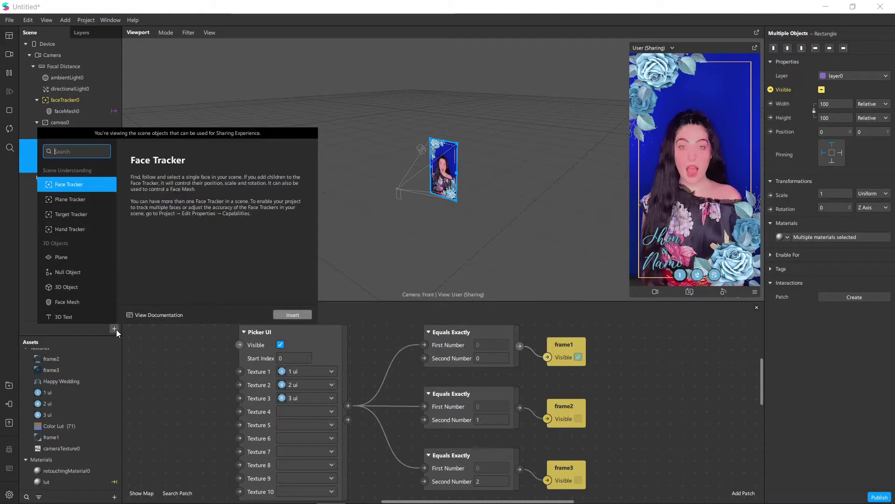
type("pla")
key("Return")
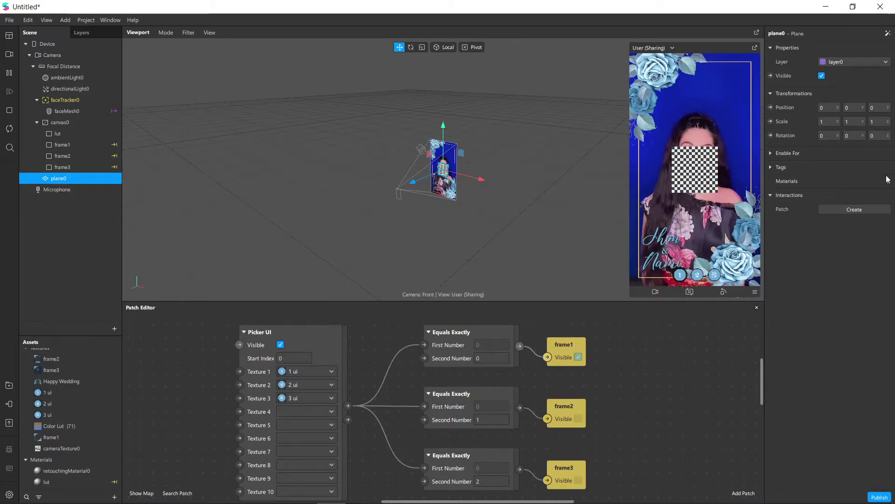
left_click(888, 182)
left_click(847, 248)
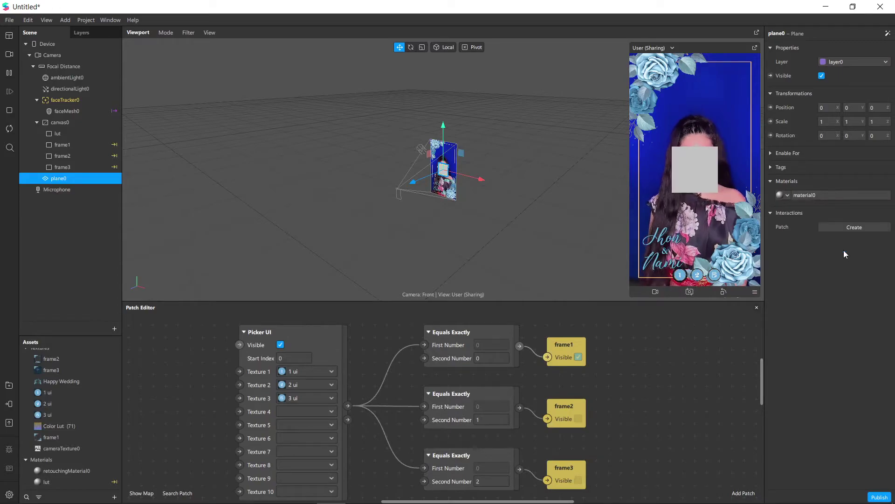
scroll(74, 452, "down", 1)
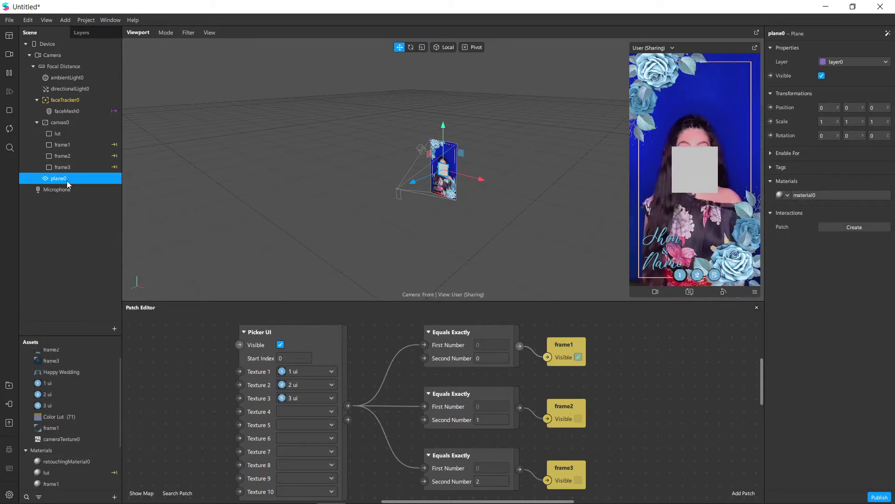
- Rename the plane's new material as happyw
scroll(67, 432, "down", 5)
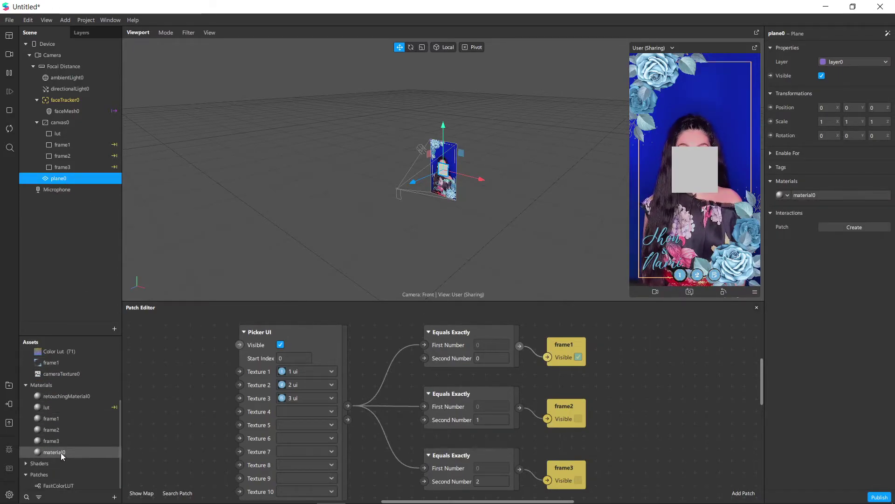
double_click(62, 452)
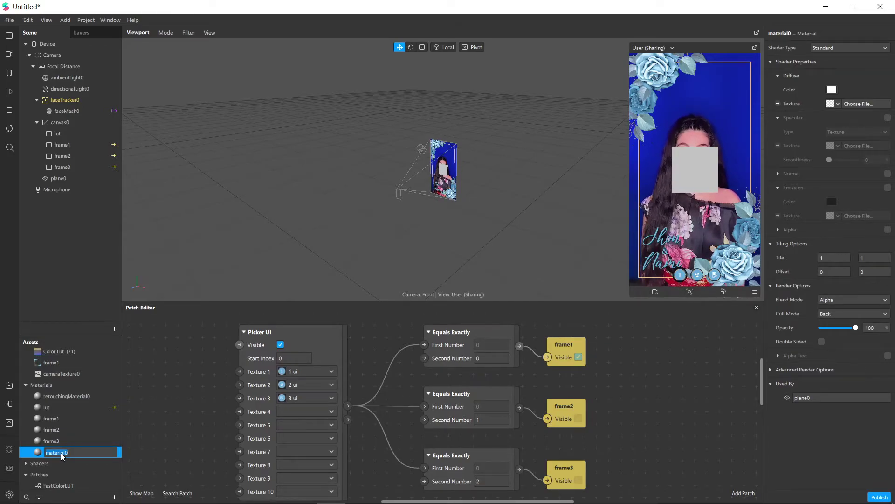
type("happy")
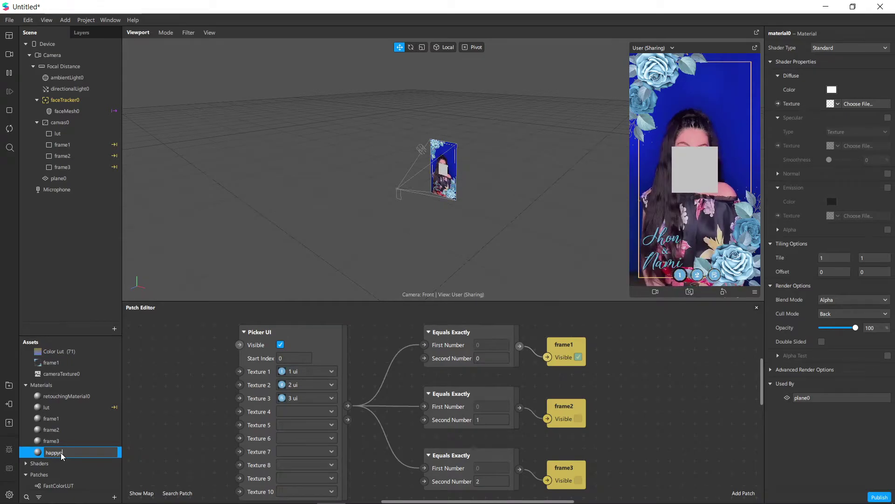
type("w")
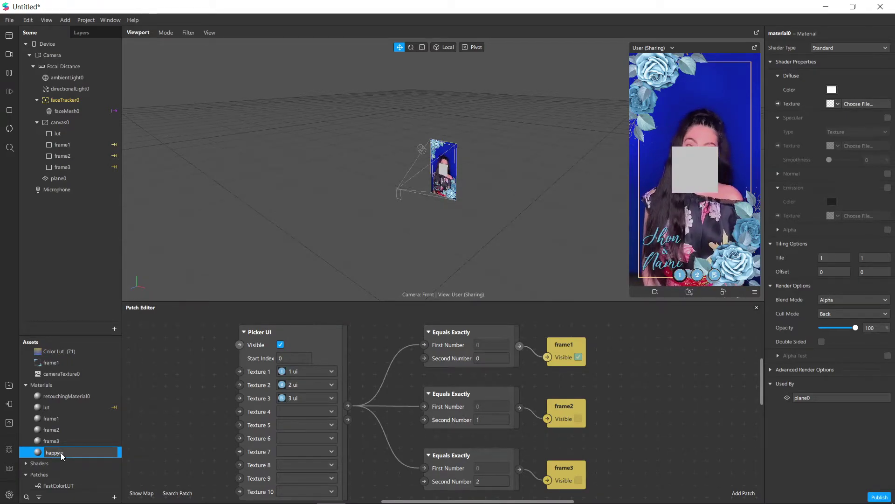
key("Return")
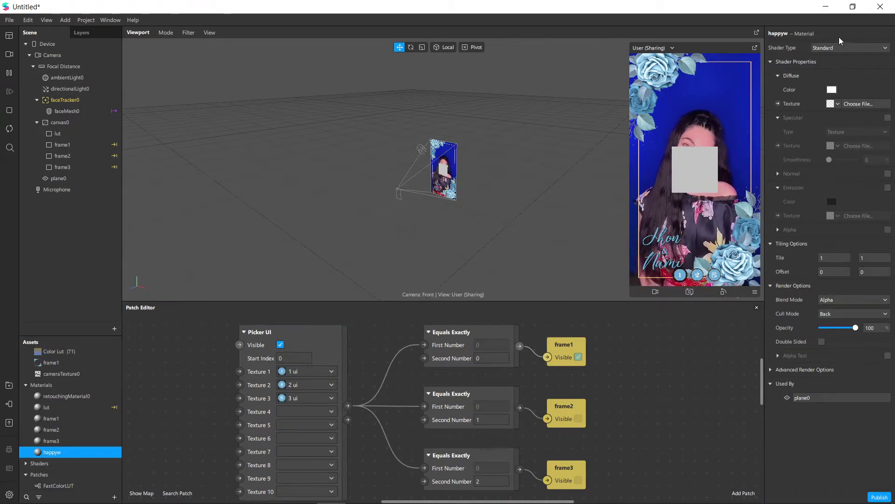
- Set the happyw material to the Flat shader with depth test and depth writing off, using the Happy Wedding texture
left_click(844, 49)
left_click(844, 50)
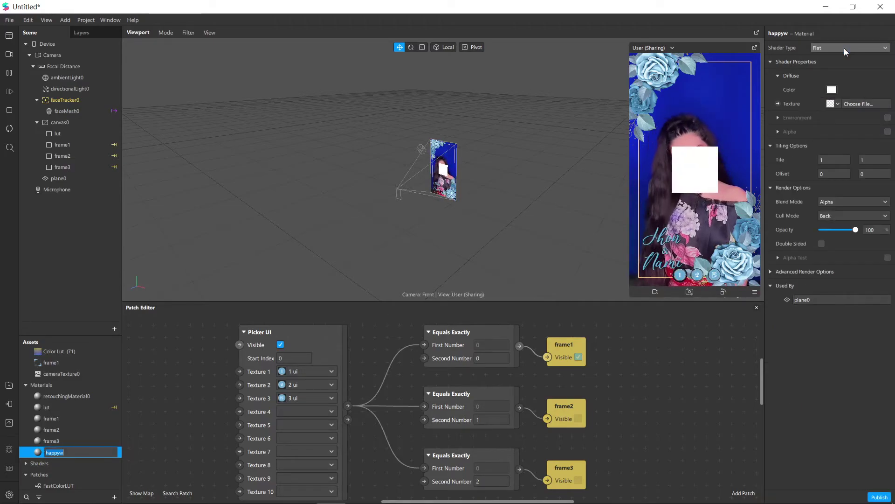
left_click(772, 271)
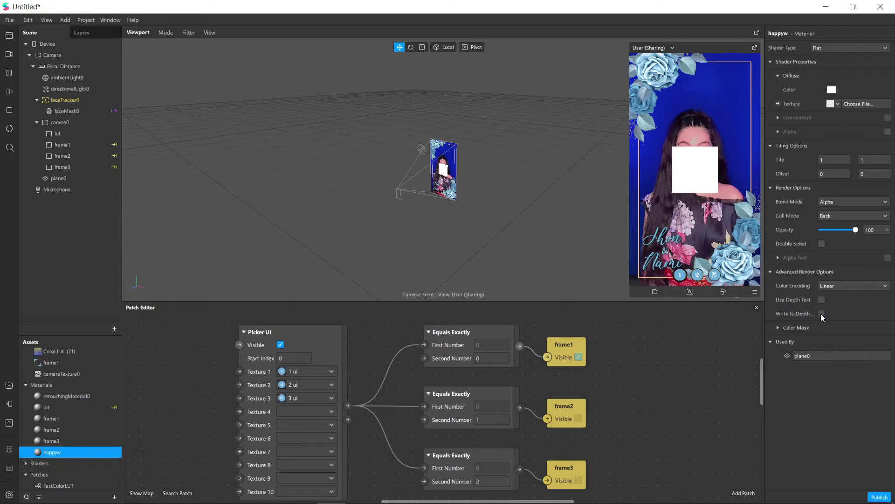
left_click(835, 106)
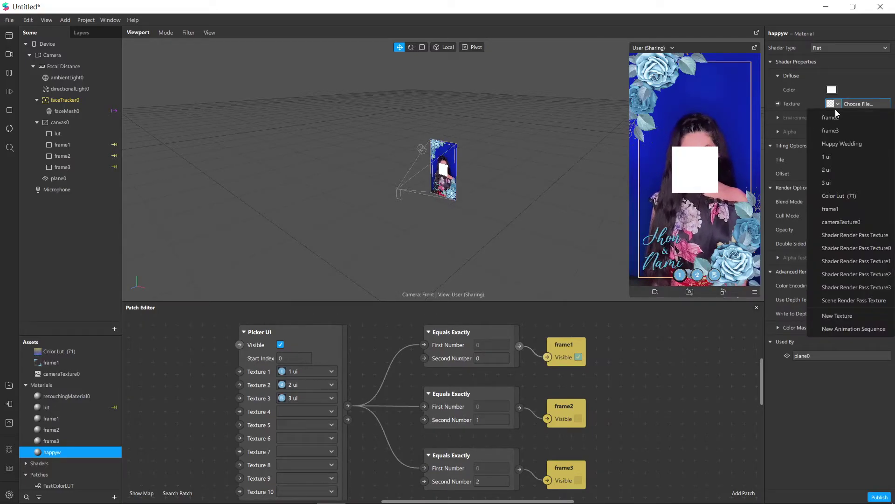
left_click(847, 142)
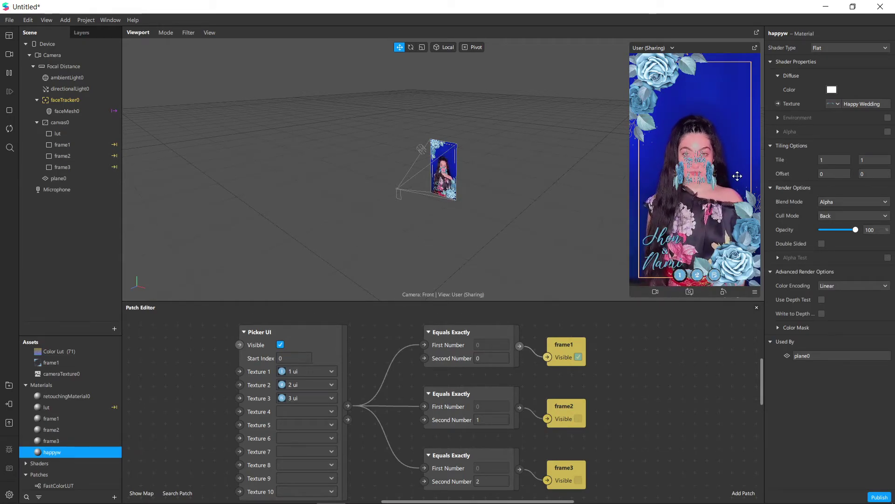
- Focus on plane0 and switch the viewport to 2D object editing
left_click(98, 179)
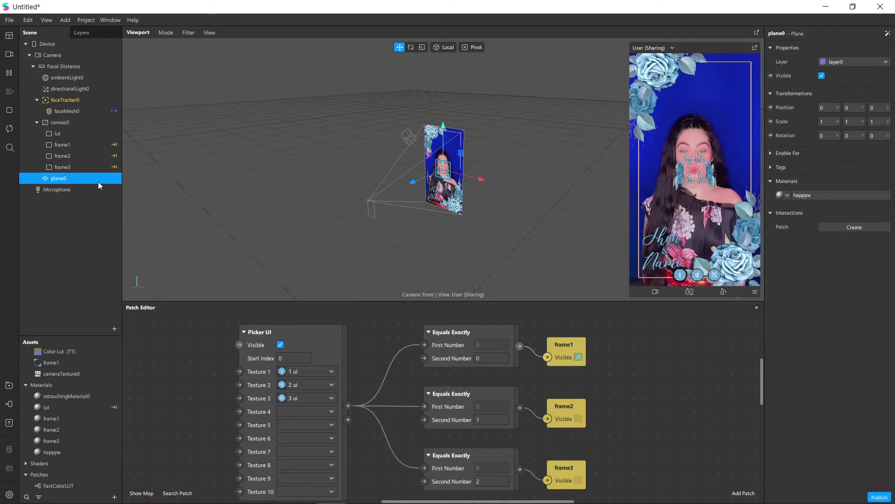
key("f")
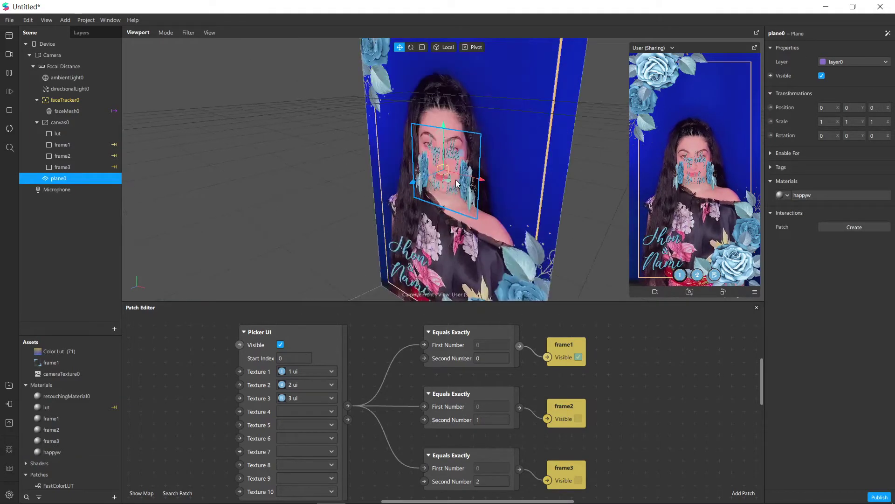
left_click(162, 34)
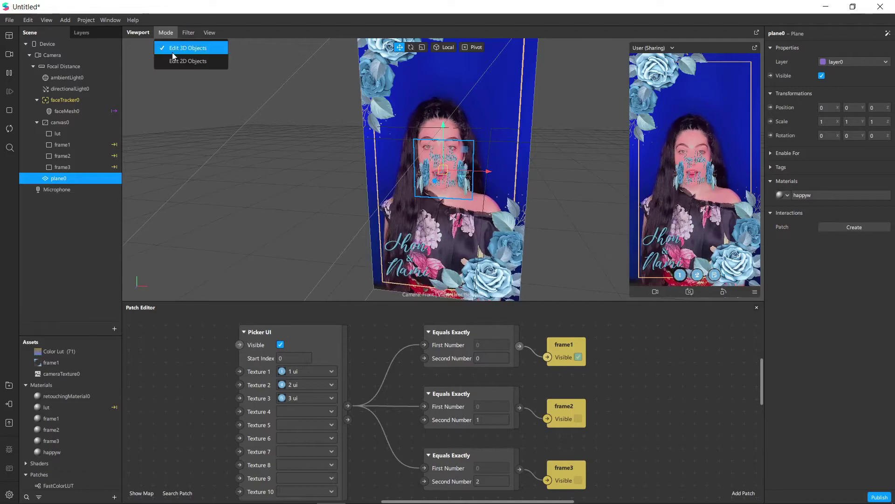
left_click(199, 61)
scroll(448, 165, "up", 4)
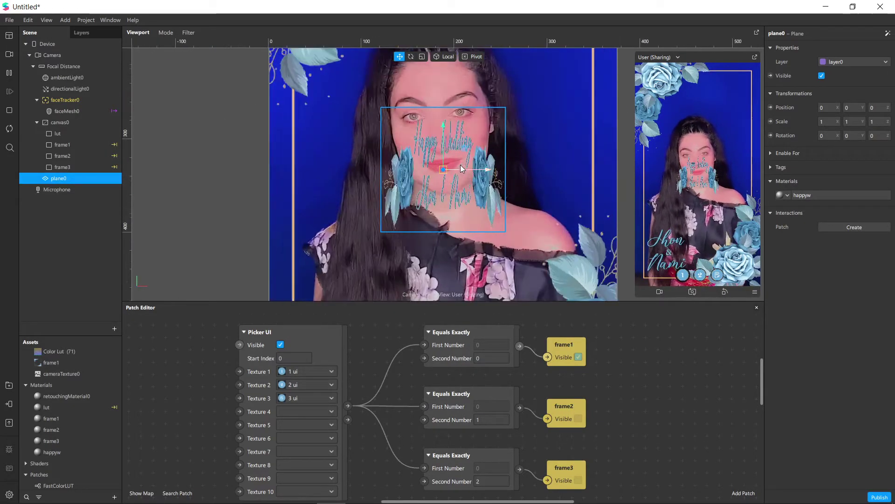
- Scale plane0 into a wide, short banner of about 1.13 in X and 0.38 in Y
left_click(421, 57)
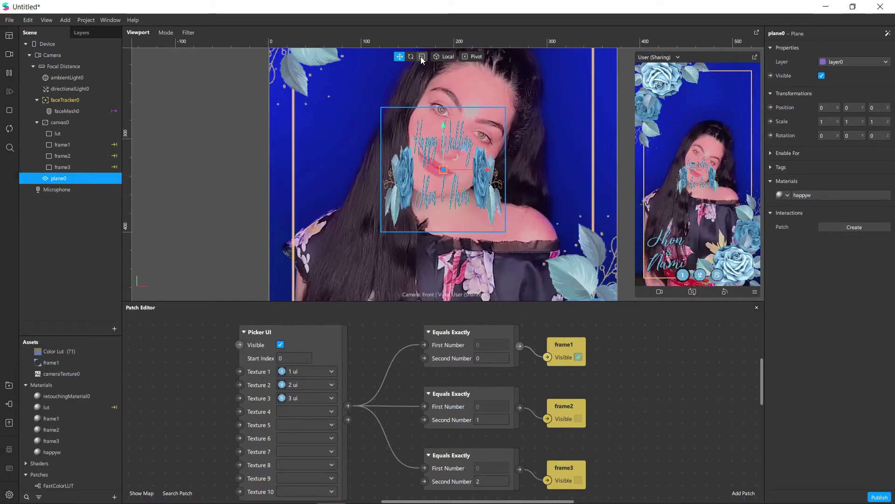
left_click_drag(486, 168, 540, 160)
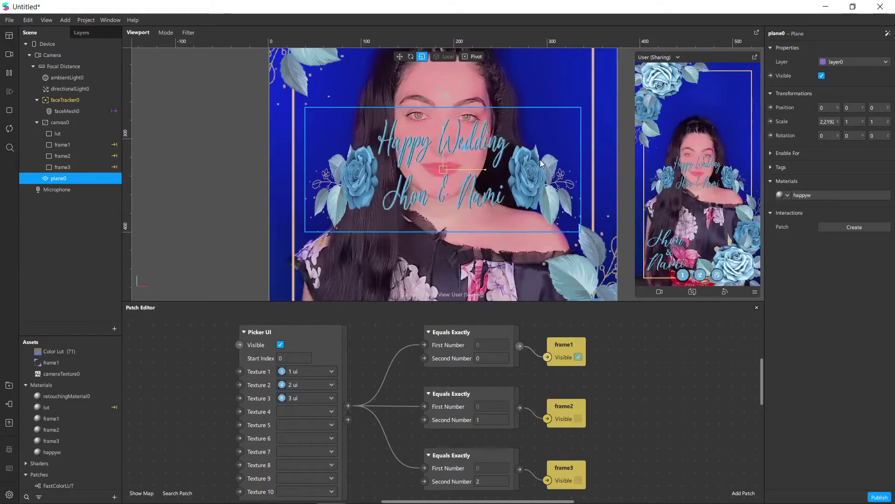
left_click_drag(445, 126, 447, 146)
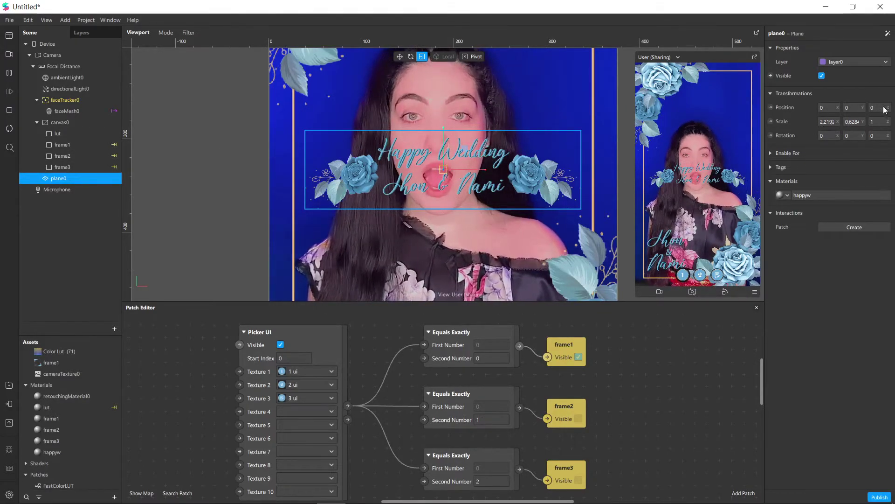
left_click(827, 122)
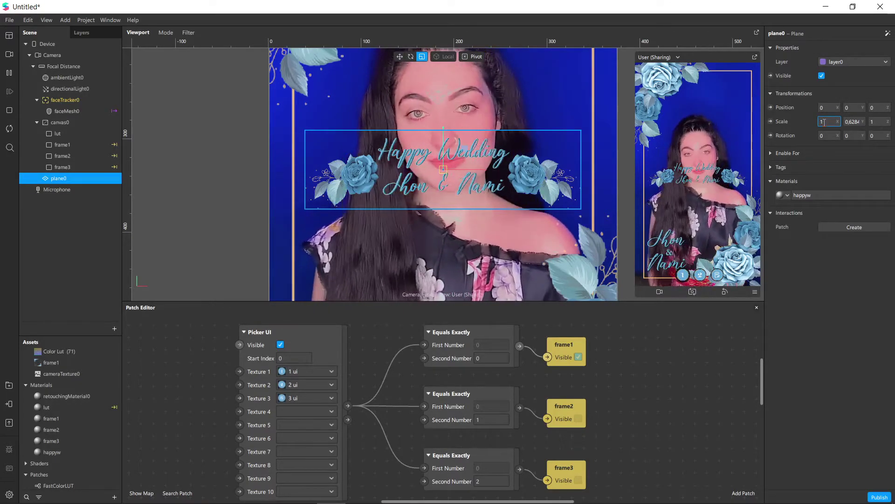
type("1")
key("Return")
mouse_move(451, 172)
left_mouse_down()
mouse_move(490, 172)
mouse_move(466, 172)
left_mouse_up()
left_click_drag(444, 132, 446, 140)
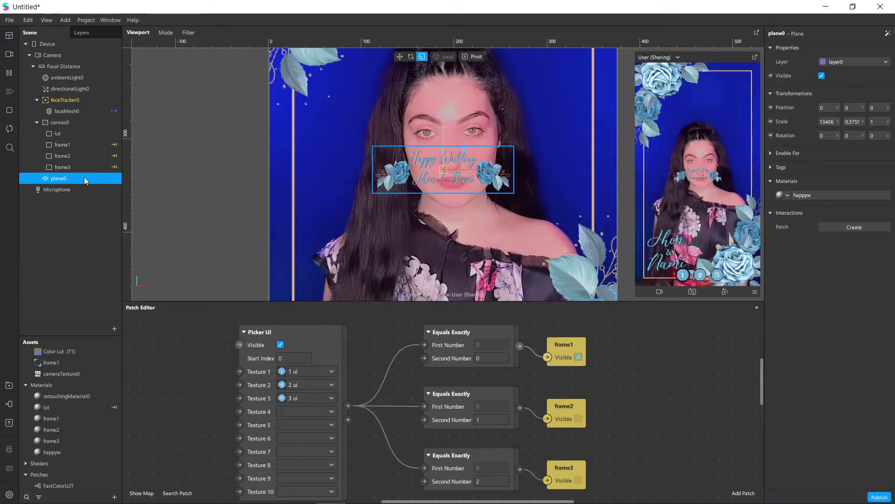
- Make plane0 a child of faceTracker0 and, with the video paused, raise it to the forehead at about 0.059 in Y
left_click_drag(84, 177, 91, 91)
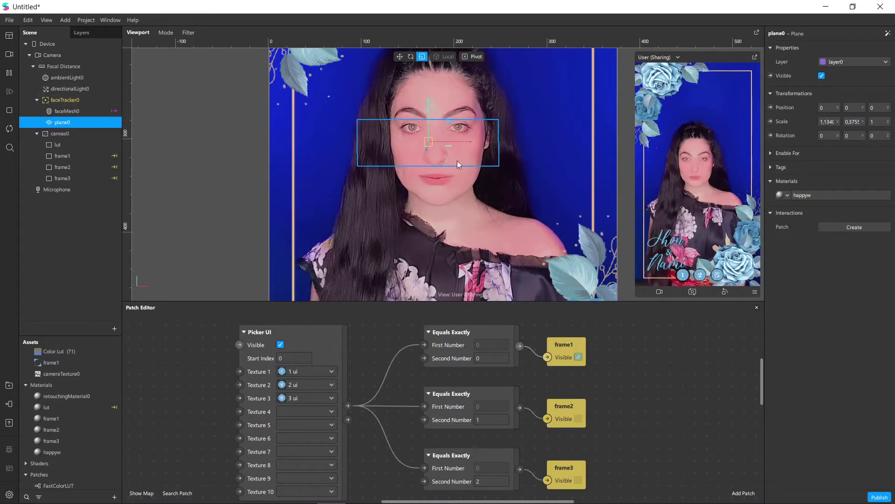
left_click(400, 58)
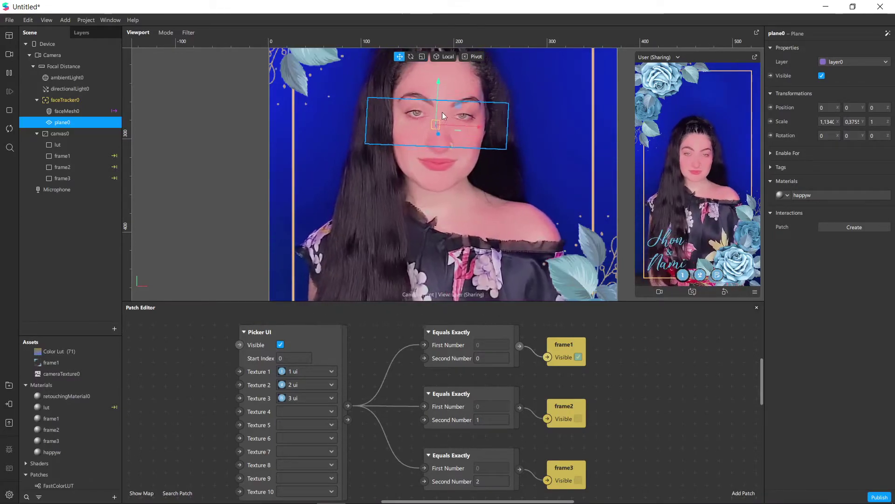
scroll(436, 102, "down", 2)
scroll(443, 104, "down", 1)
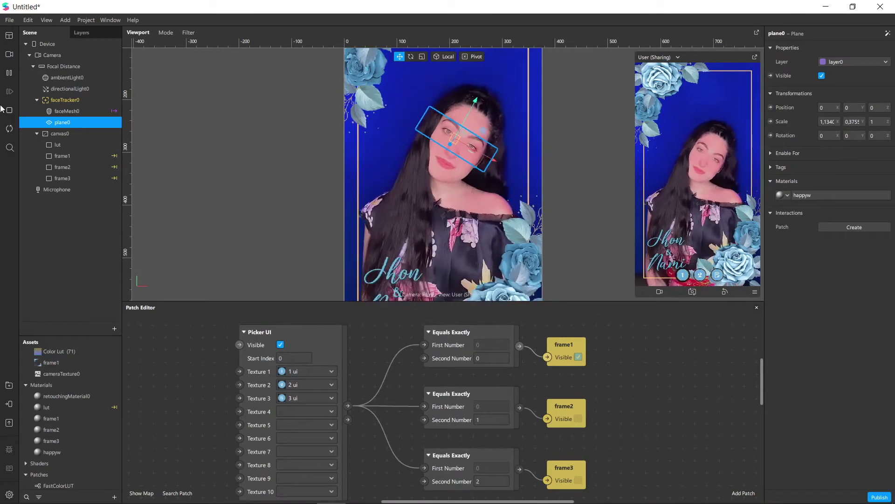
left_click(10, 72)
left_click_drag(467, 112, 492, 83)
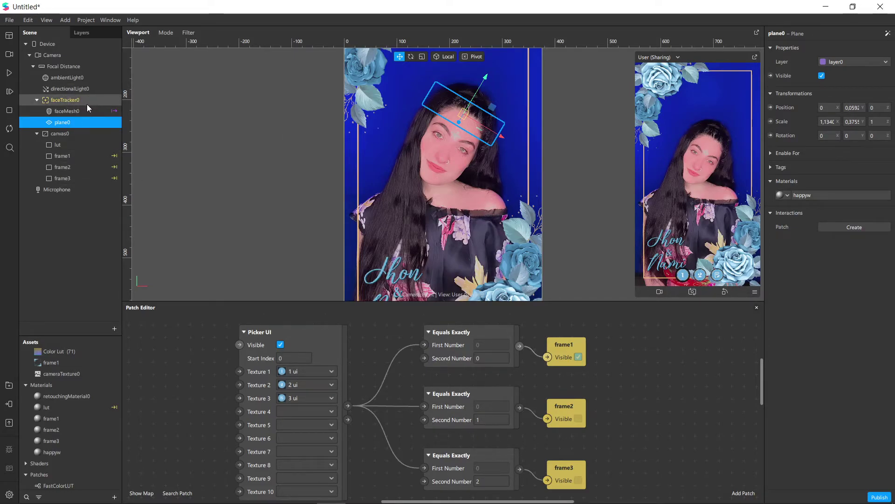
- Move canvas0 above faceTracker0 in the scene hierarchy and resume the simulation video
mouse_move(73, 99)
left_mouse_down()
mouse_move(79, 113)
mouse_move(78, 103)
left_mouse_up()
left_click_drag(63, 134, 75, 91)
left_click(8, 73)
- Switch the picker to another frame to check its layering with the plane, and restart the effect
left_click(695, 276)
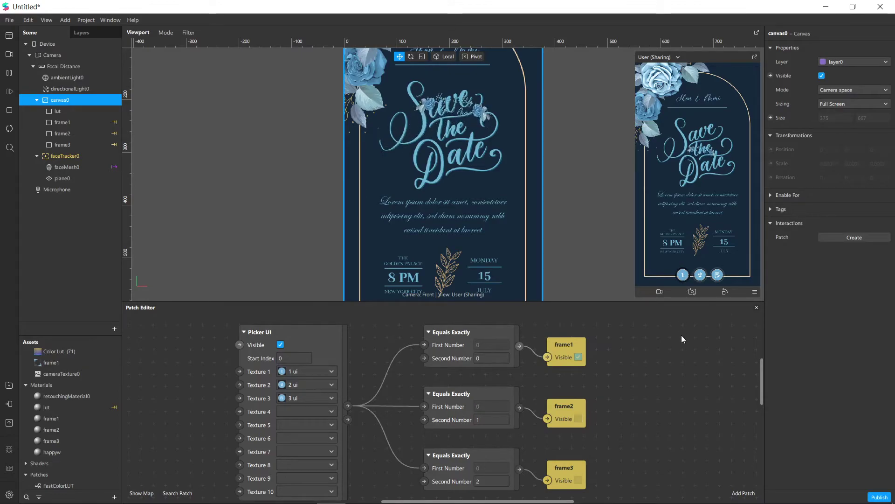
left_click(65, 156)
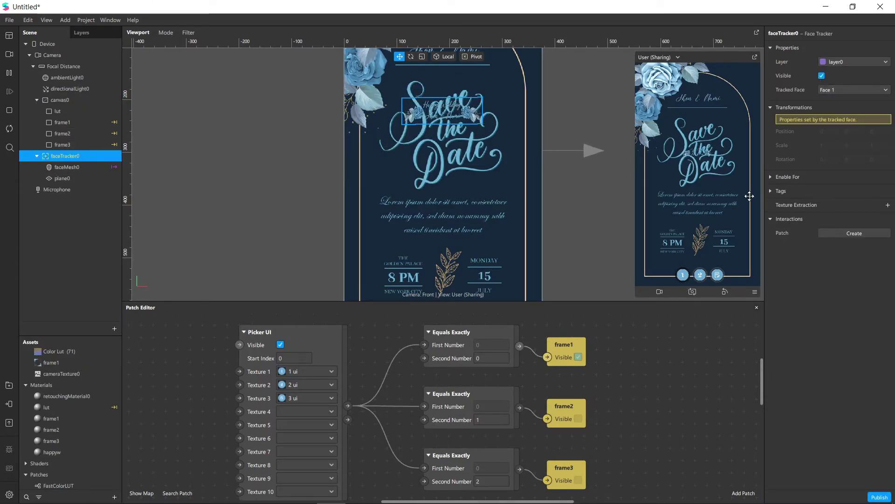
scroll(600, 343, "down", 2)
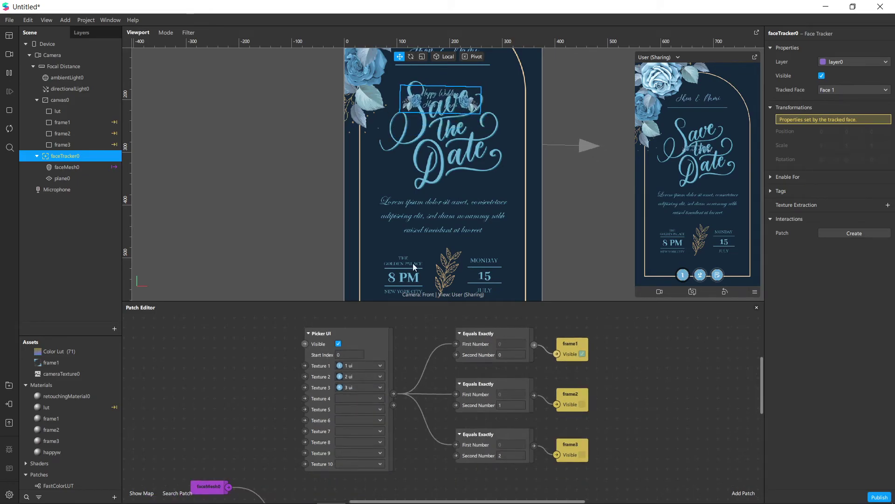
left_click(10, 129)
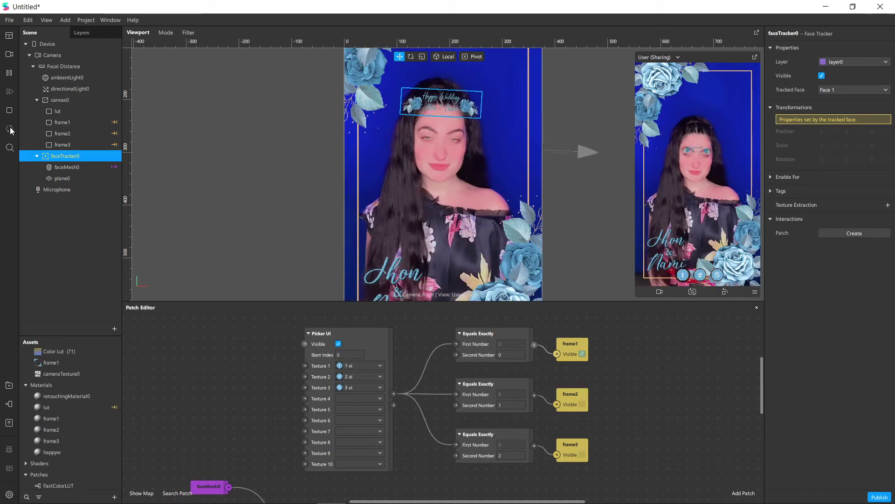
left_click(308, 187)
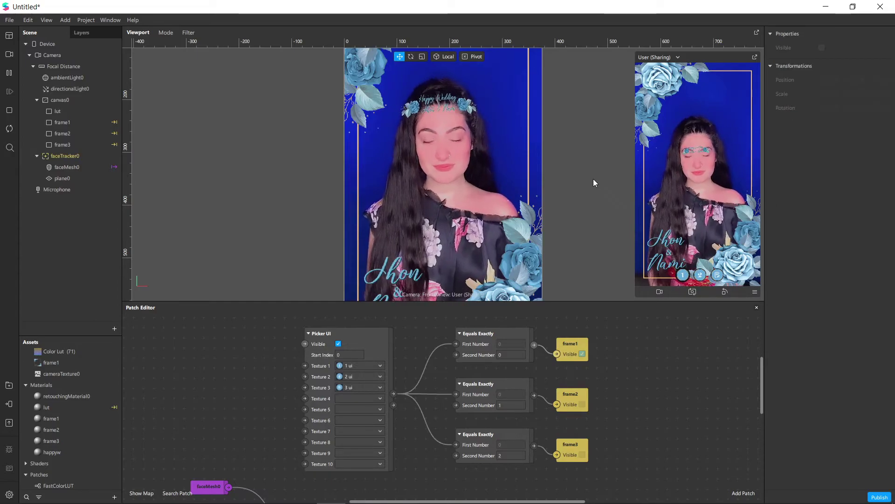
- Enlarge the preview to examine the floral banner on the forehead, and pause the simulation video
scroll(583, 186, "down", 1)
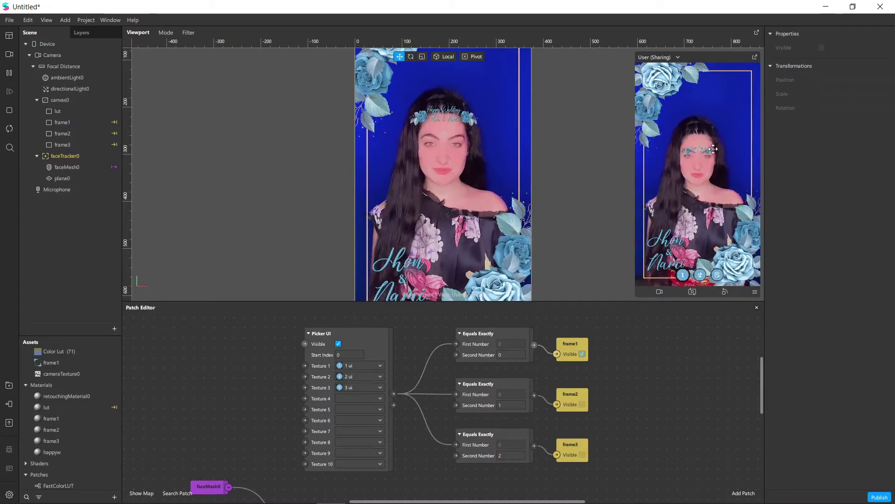
left_click_drag(620, 302, 620, 409)
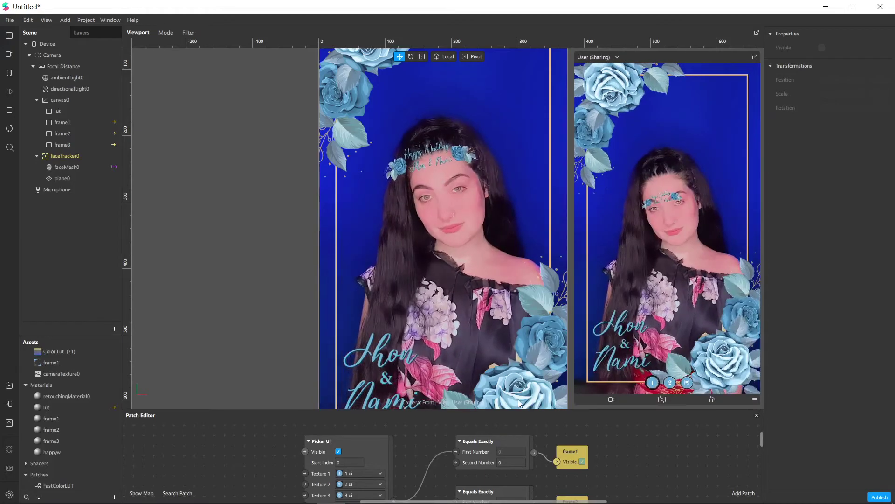
left_click(9, 73)
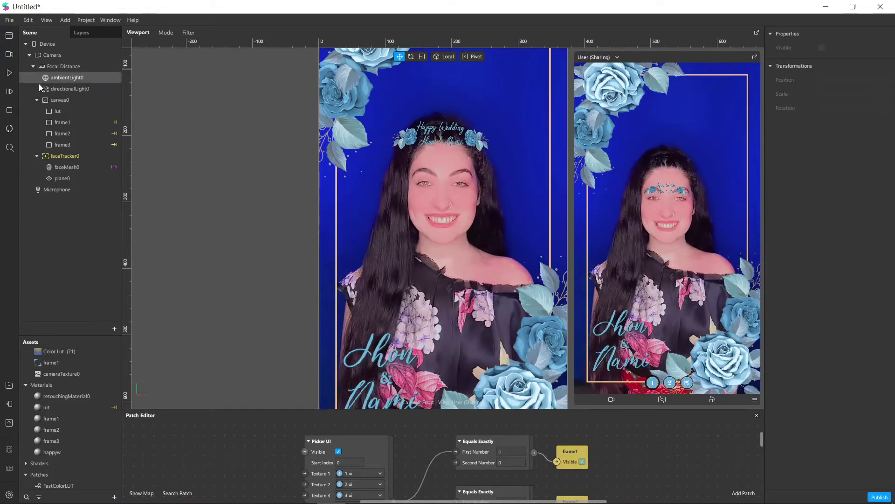
- Scale plane0 up to about 1.97 by 0.66 and raise it above the head to about 0.11 in Y
left_click(62, 178)
scroll(448, 39, "down", 2)
key("r")
left_click_drag(501, 136, 510, 137)
key("w")
left_click_drag(442, 94, 443, 75)
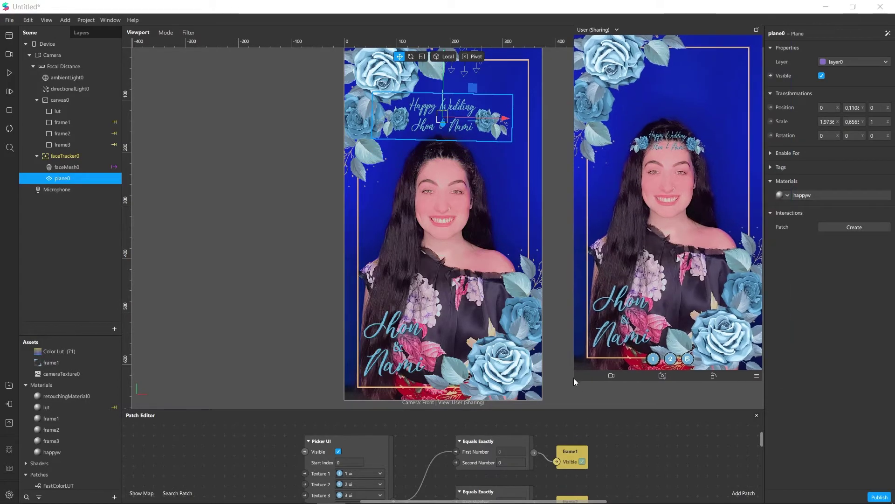
- Enlarge the preview and switch the real-time simulation to the video of the man in the stairwell
left_click_drag(574, 382, 507, 382)
scroll(326, 257, "down", 3)
left_click(326, 257)
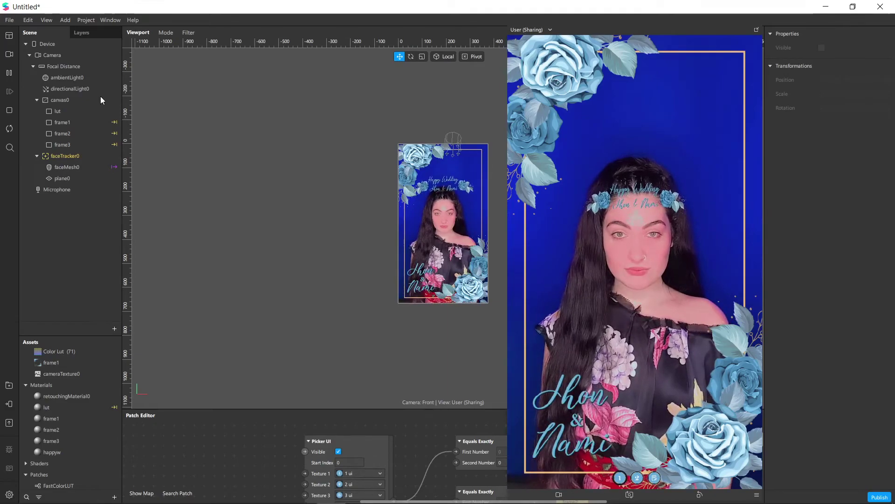
left_click(9, 54)
scroll(91, 183, "down", 1)
left_click(109, 142)
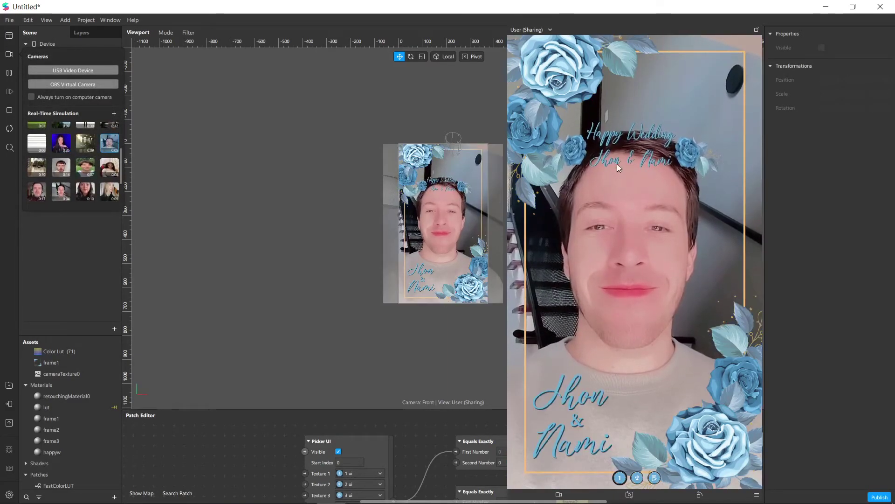
- Switch the picker to the second and third frames to check how the Happy Wedding headpiece layers over them
left_click(637, 479)
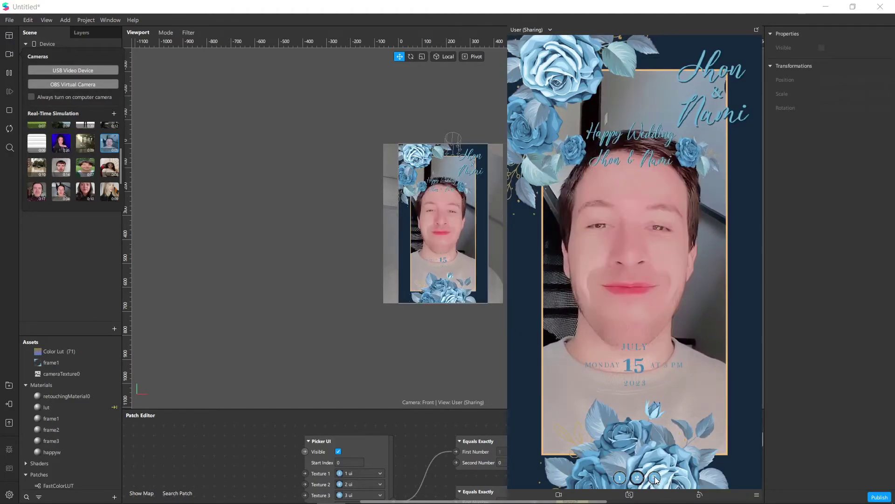
left_click(655, 478)
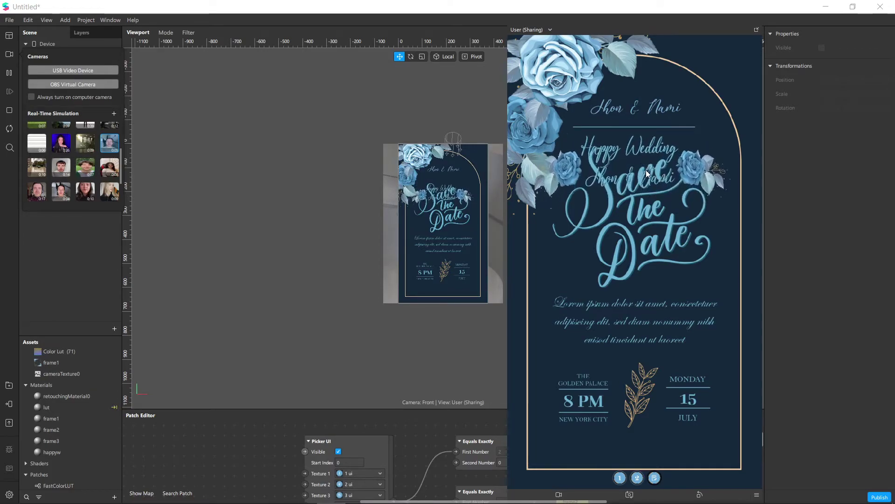
left_click(254, 436)
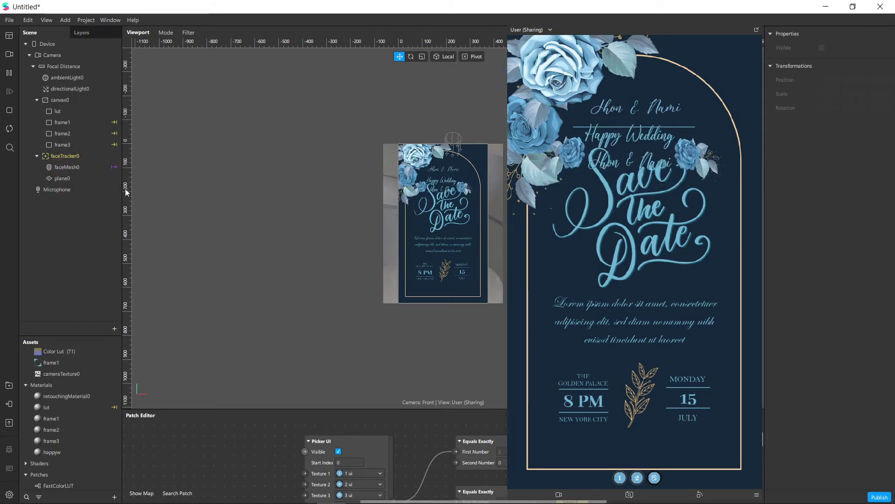
- Add a second canvas to the scene below faceTracker0 and move frame3 into it
left_click(66, 145)
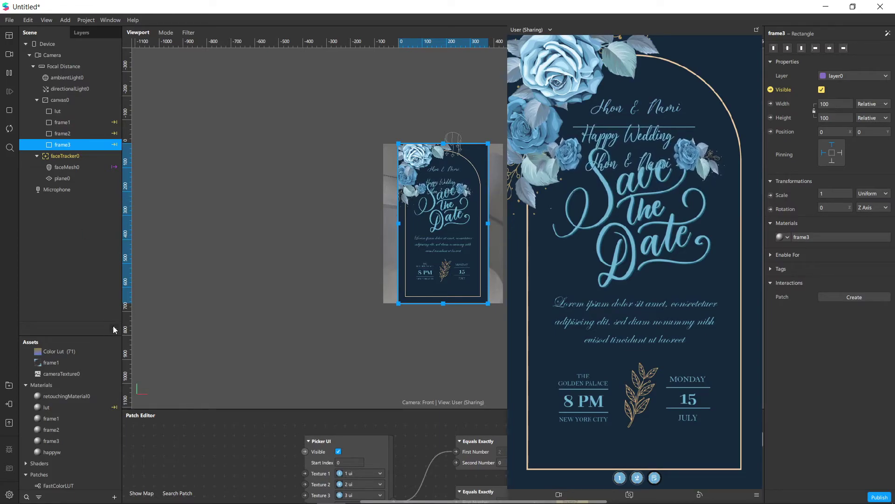
left_click(113, 329)
type("cav")
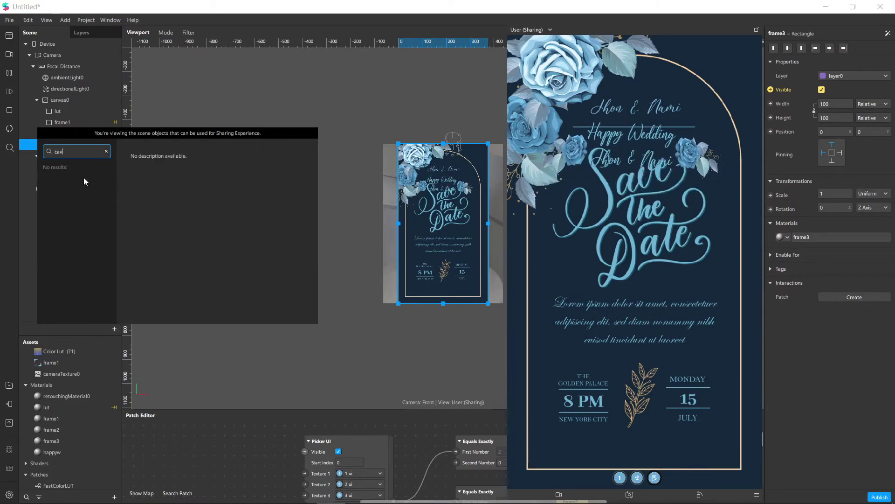
key("BackSpace")
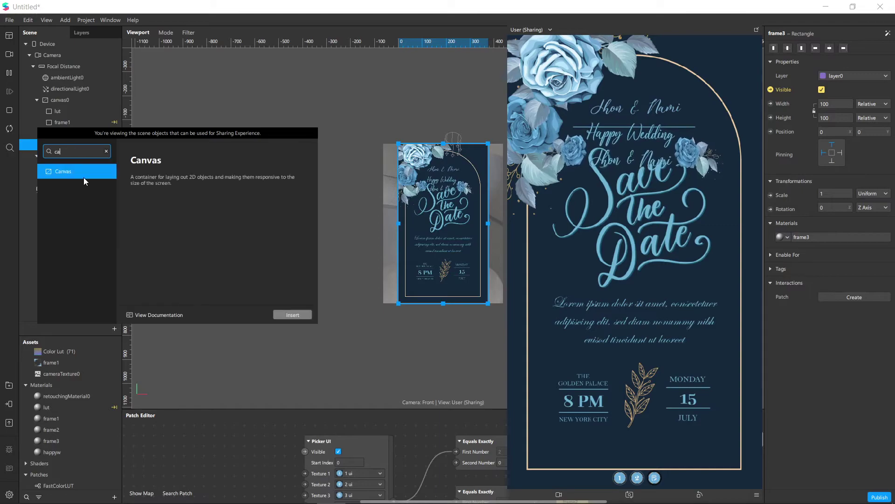
key("Return")
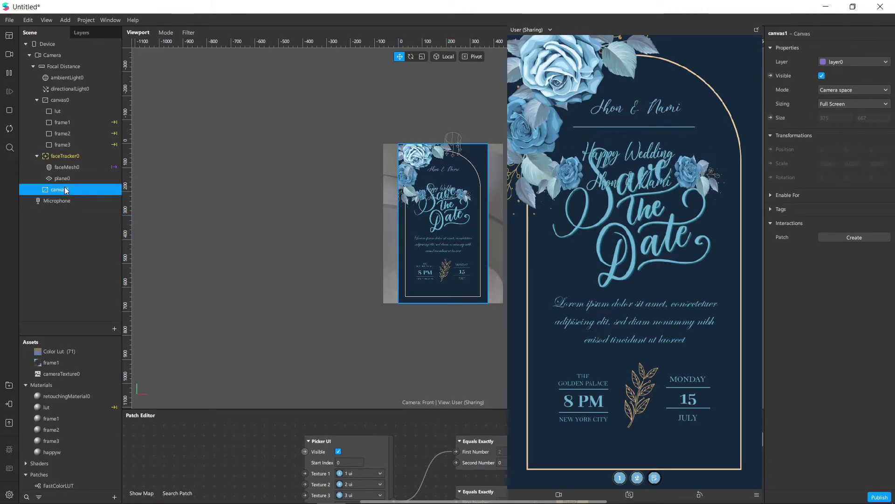
left_click(72, 144)
left_click_drag(71, 143, 86, 191)
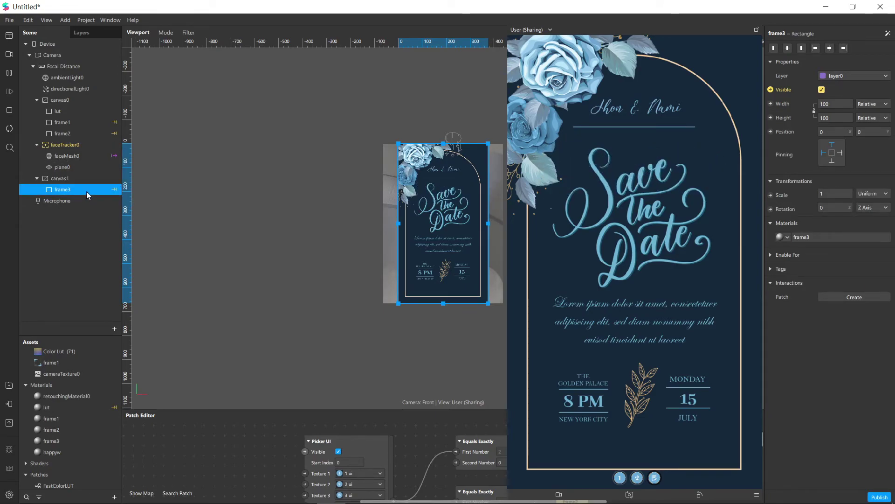
- Shrink the preview and cycle through all three picker frames to check their layering with the headpiece
left_click(636, 477)
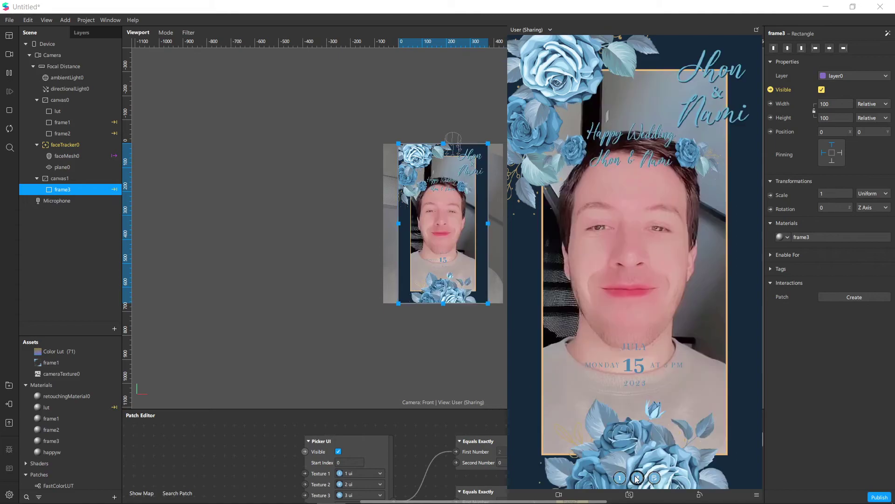
left_click(637, 478)
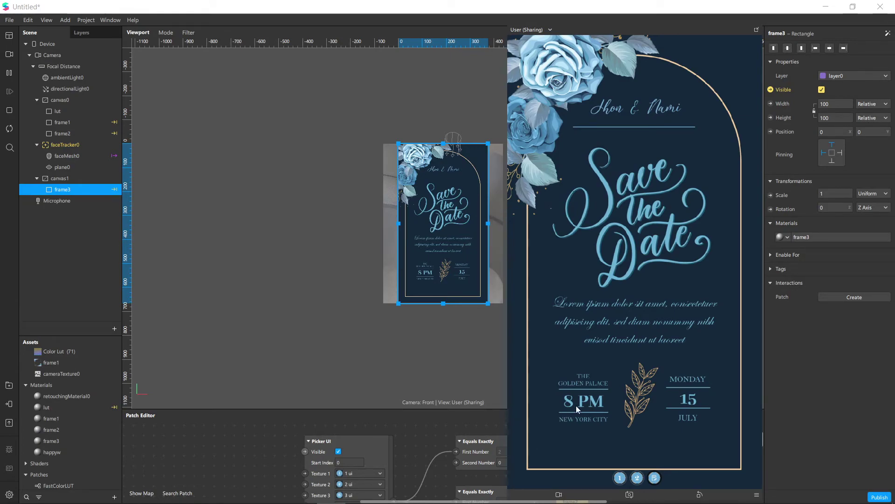
left_click_drag(509, 488, 584, 419)
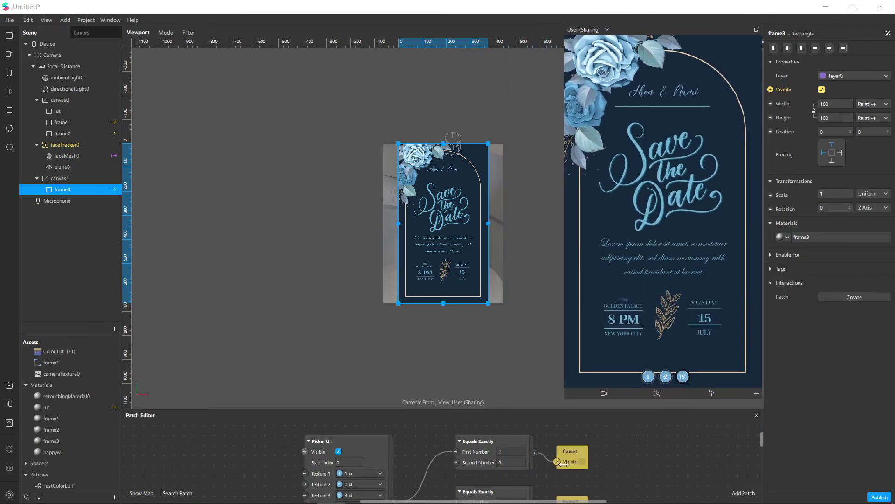
left_click(644, 394)
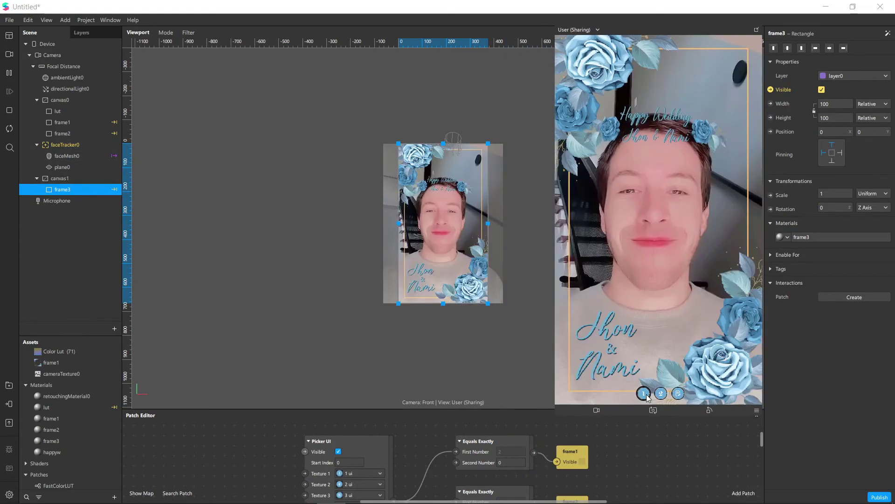
left_click(662, 394)
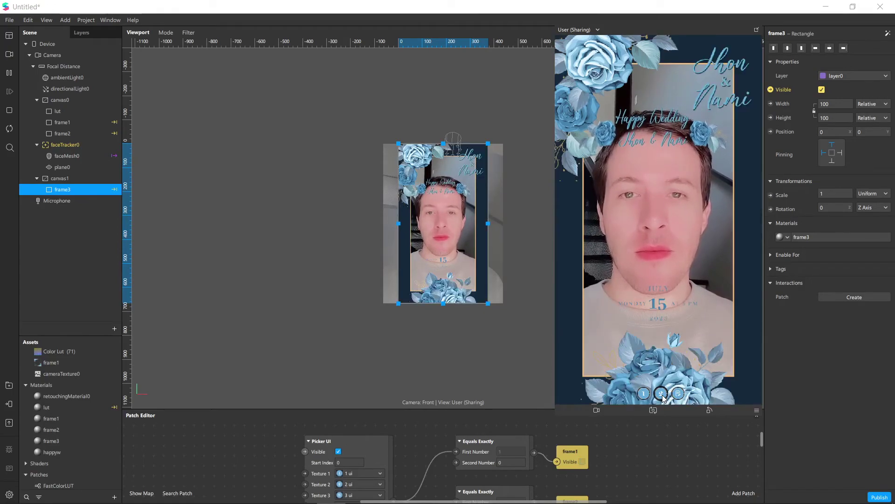
left_click(679, 394)
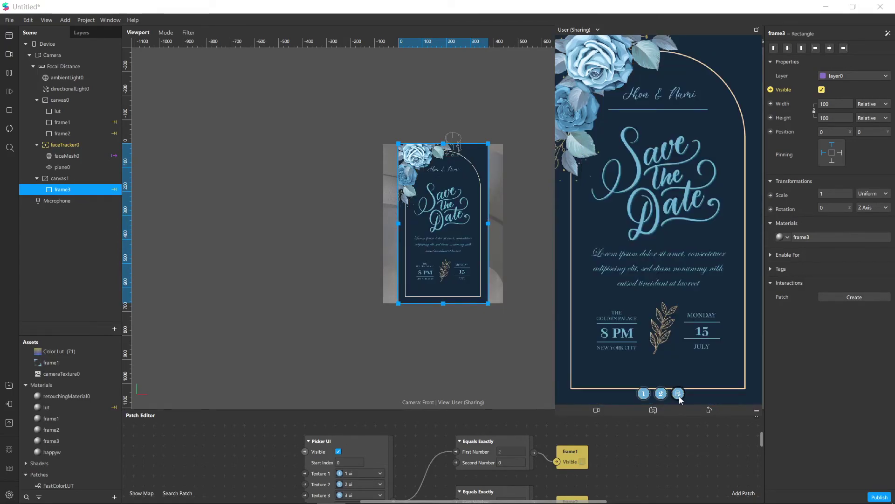
left_click(643, 394)
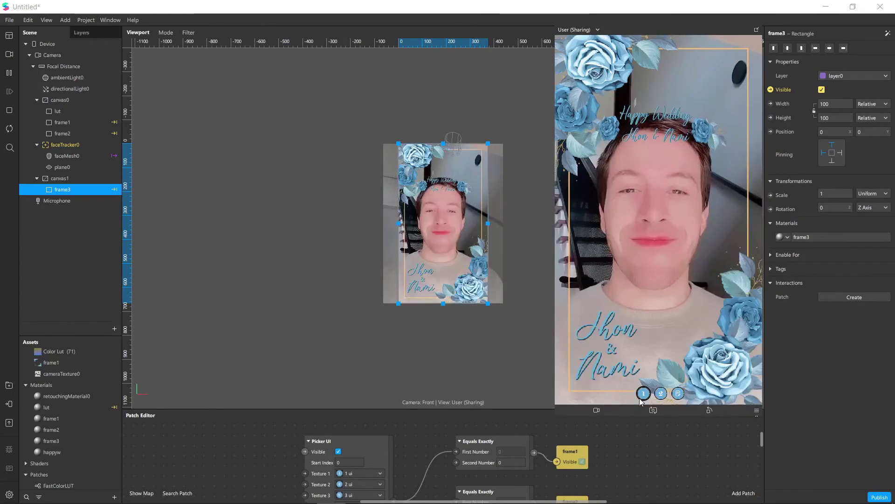
- Preview the first frame and headpiece on several simulation videos, ending with the man wearing headphones
left_click(11, 60)
left_click(64, 146)
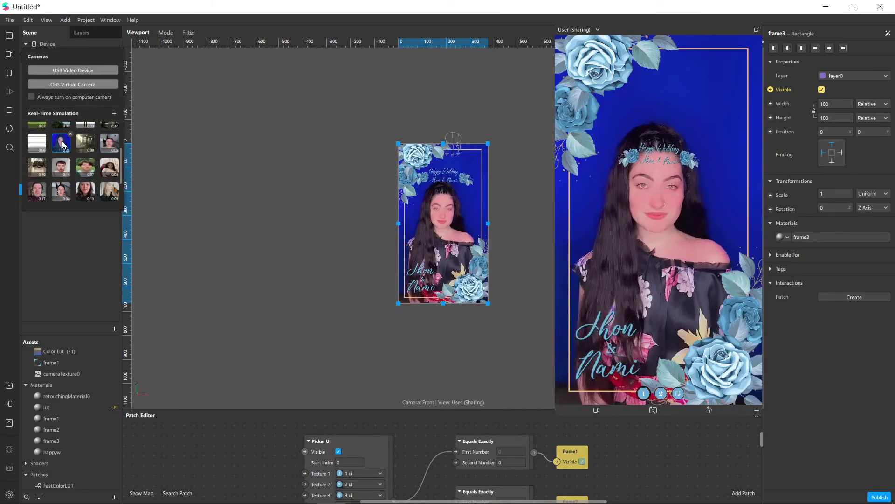
left_click(66, 171)
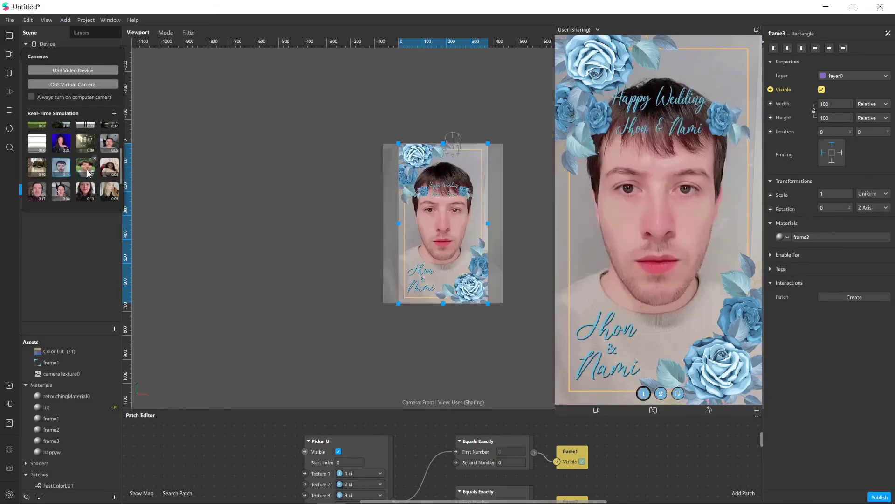
left_click(89, 173)
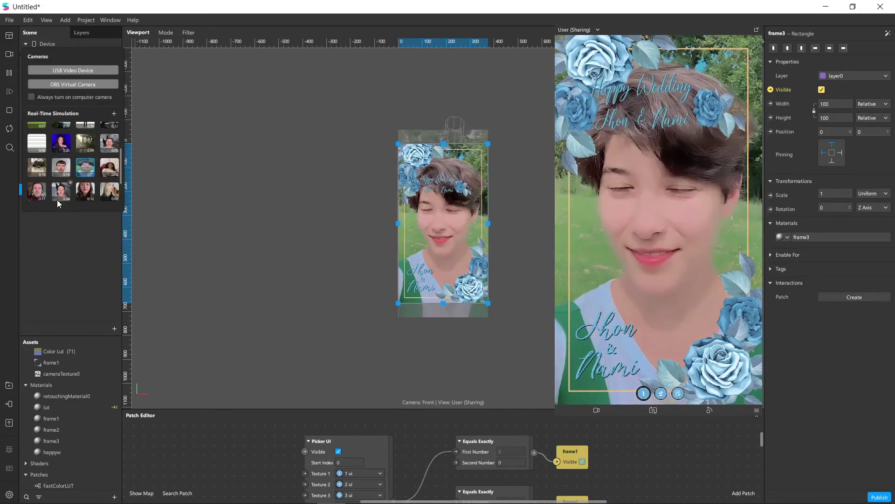
left_click(40, 195)
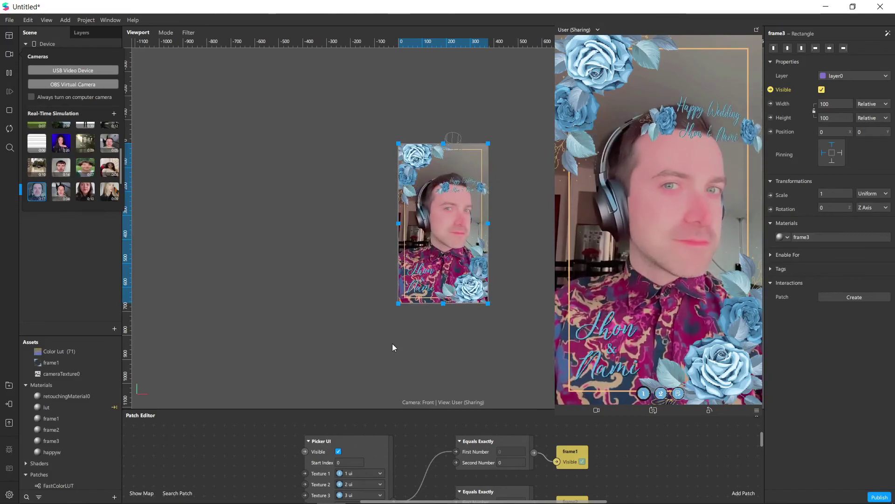
left_click(401, 372)
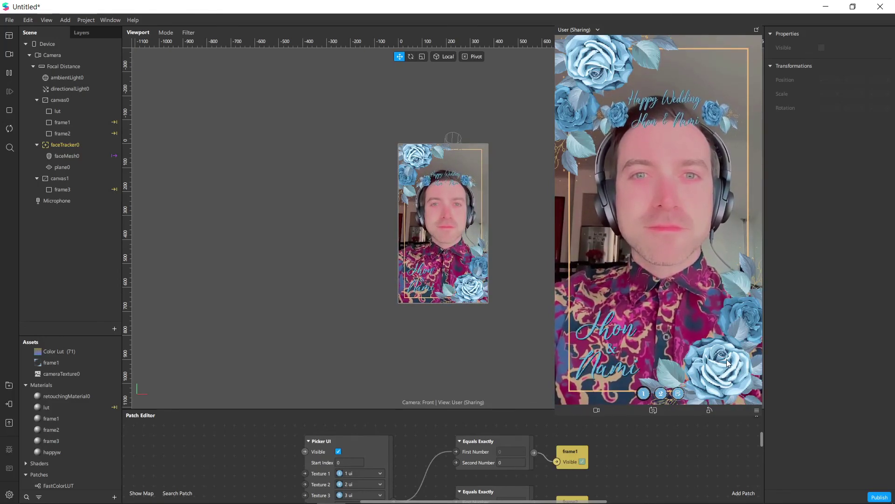
- Move frame1 and frame2 into canvas1 above frame3, and check the second and first frames with the picker
left_click(80, 135)
left_click(69, 122, "shift")
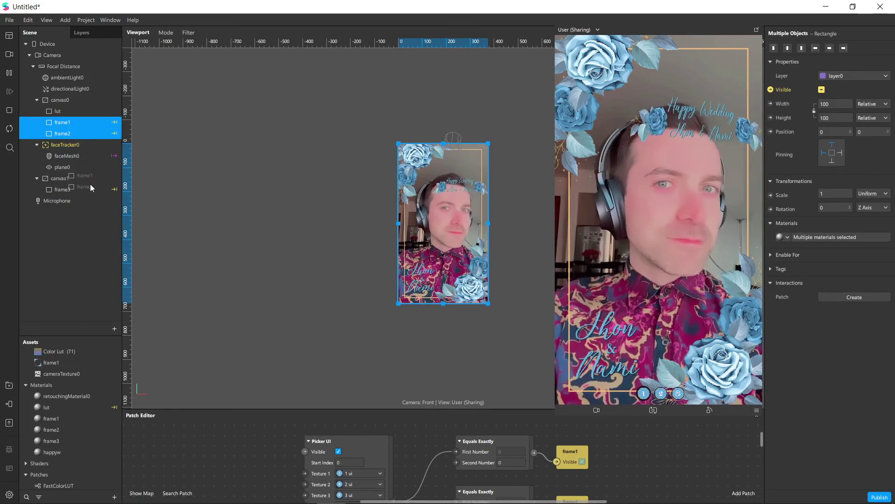
mouse_move(86, 187)
left_mouse_down()
mouse_move(93, 186)
mouse_move(86, 189)
left_mouse_up()
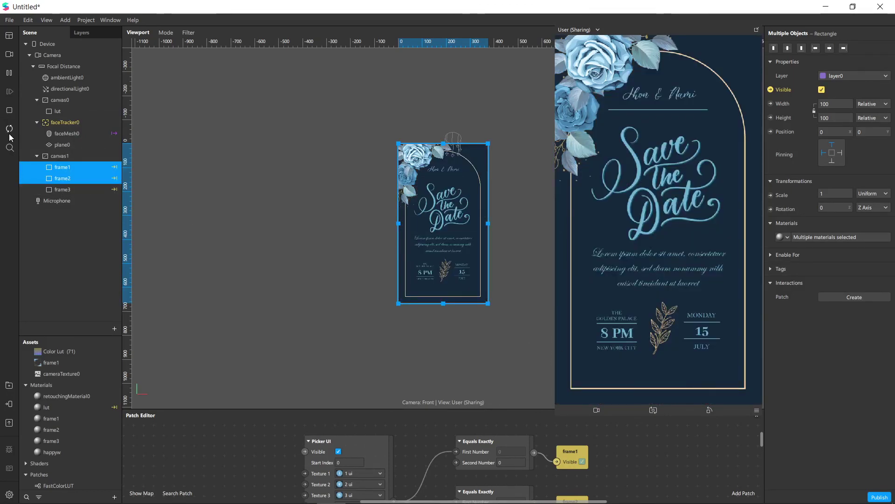
left_click(661, 394)
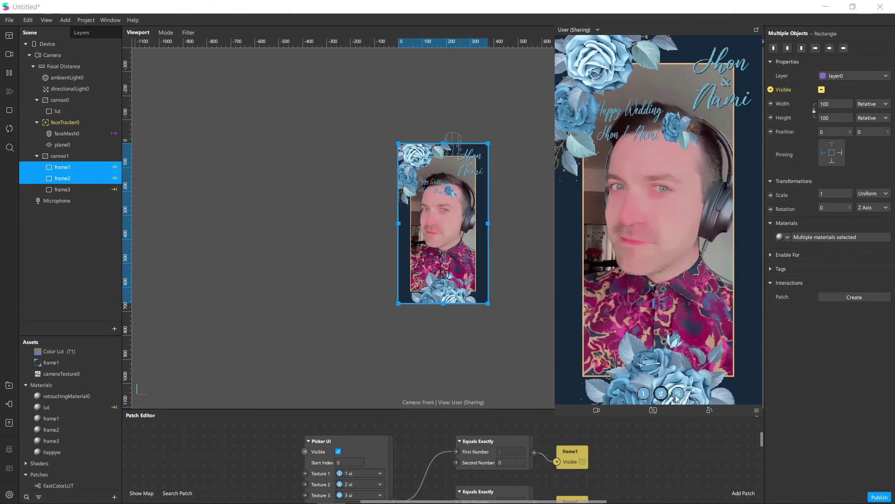
left_click(644, 394)
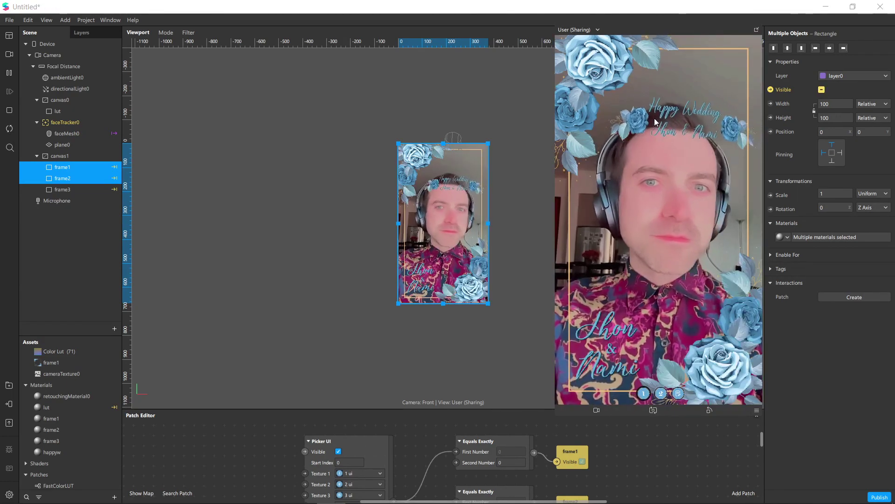